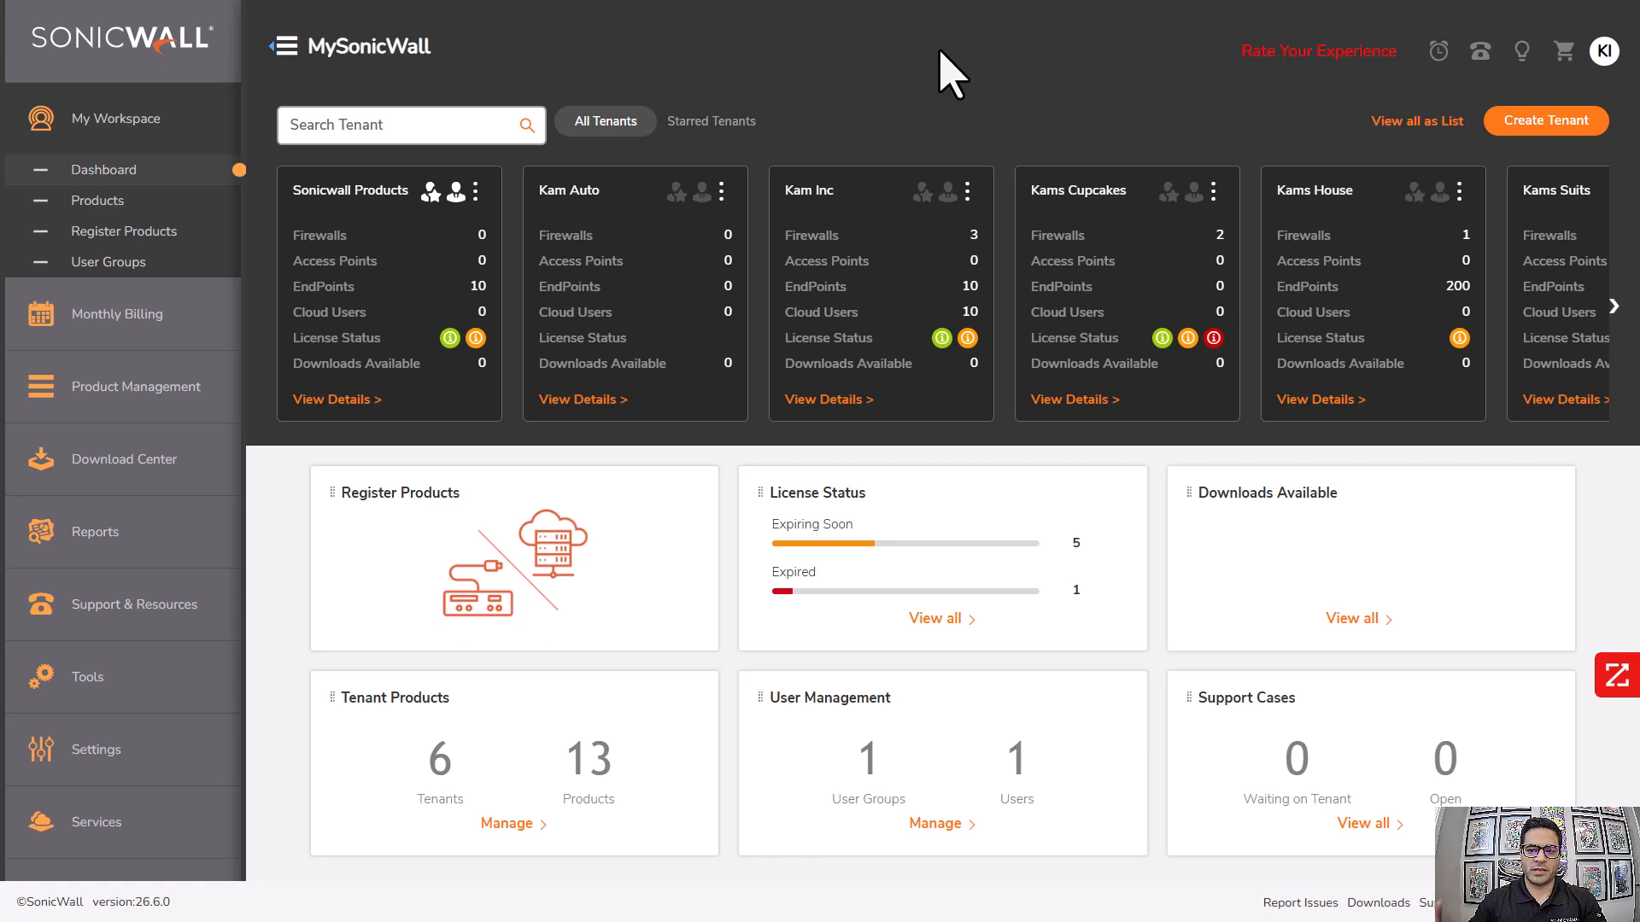
# Go to Monthly Billing > Monthly Products to list the monthly billing subscriptions.
pyautogui.click(126, 323)
pyautogui.click(114, 364)
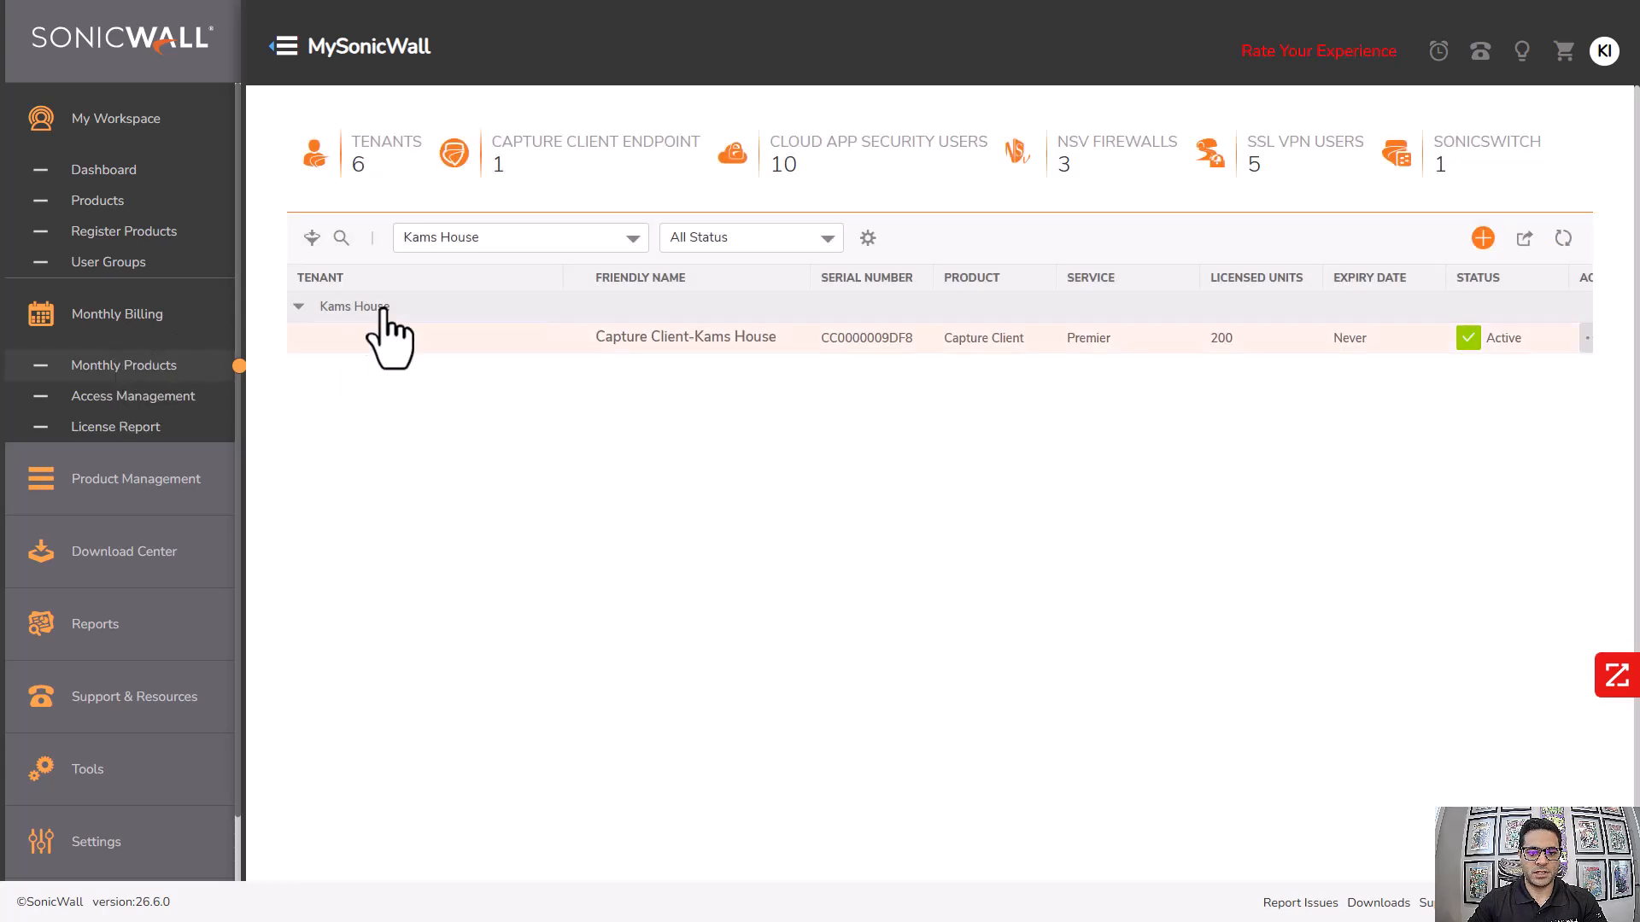
# Filter monthly products to the Kam Auto tenant and start adding a new product.
pyautogui.click(597, 240)
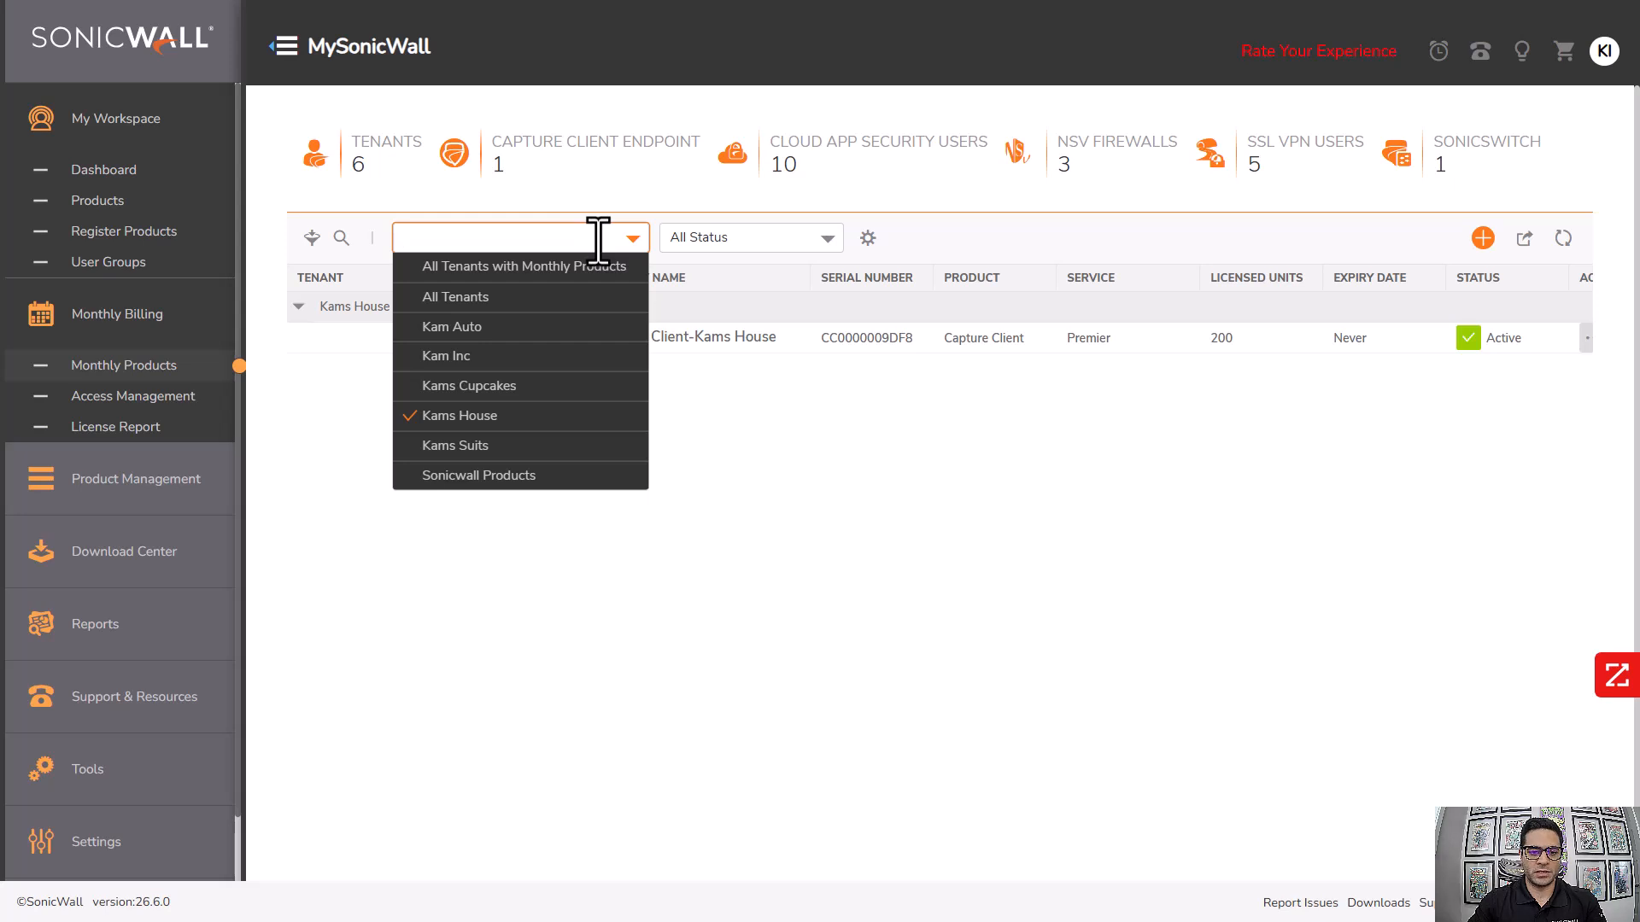
pyautogui.click(479, 331)
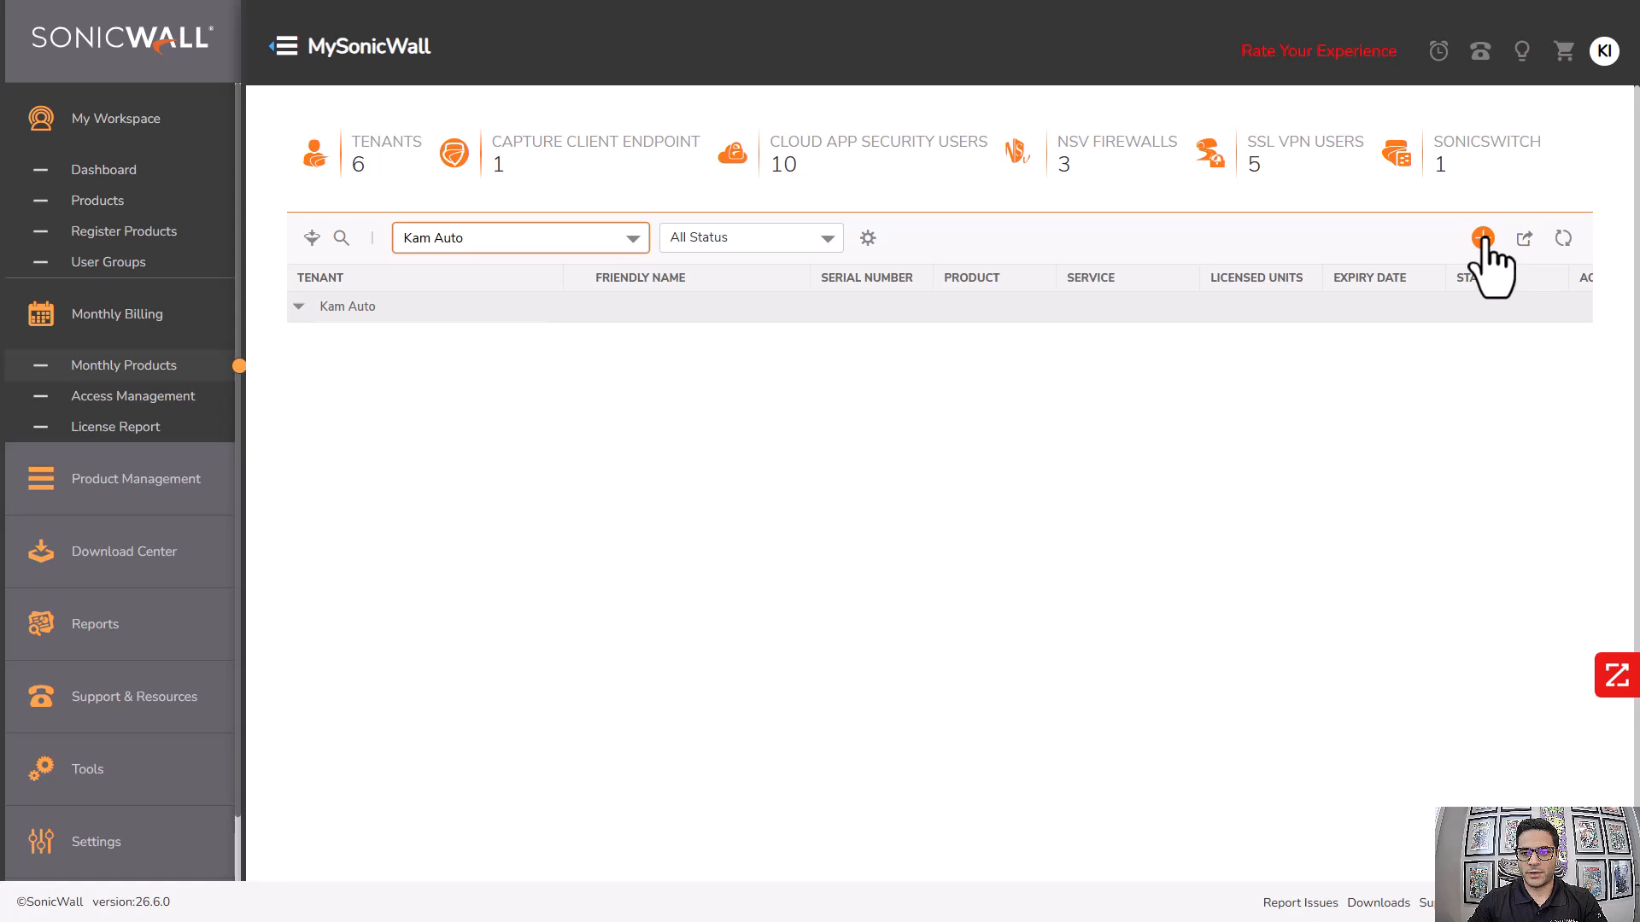
pyautogui.click(1483, 238)
pyautogui.click(1025, 325)
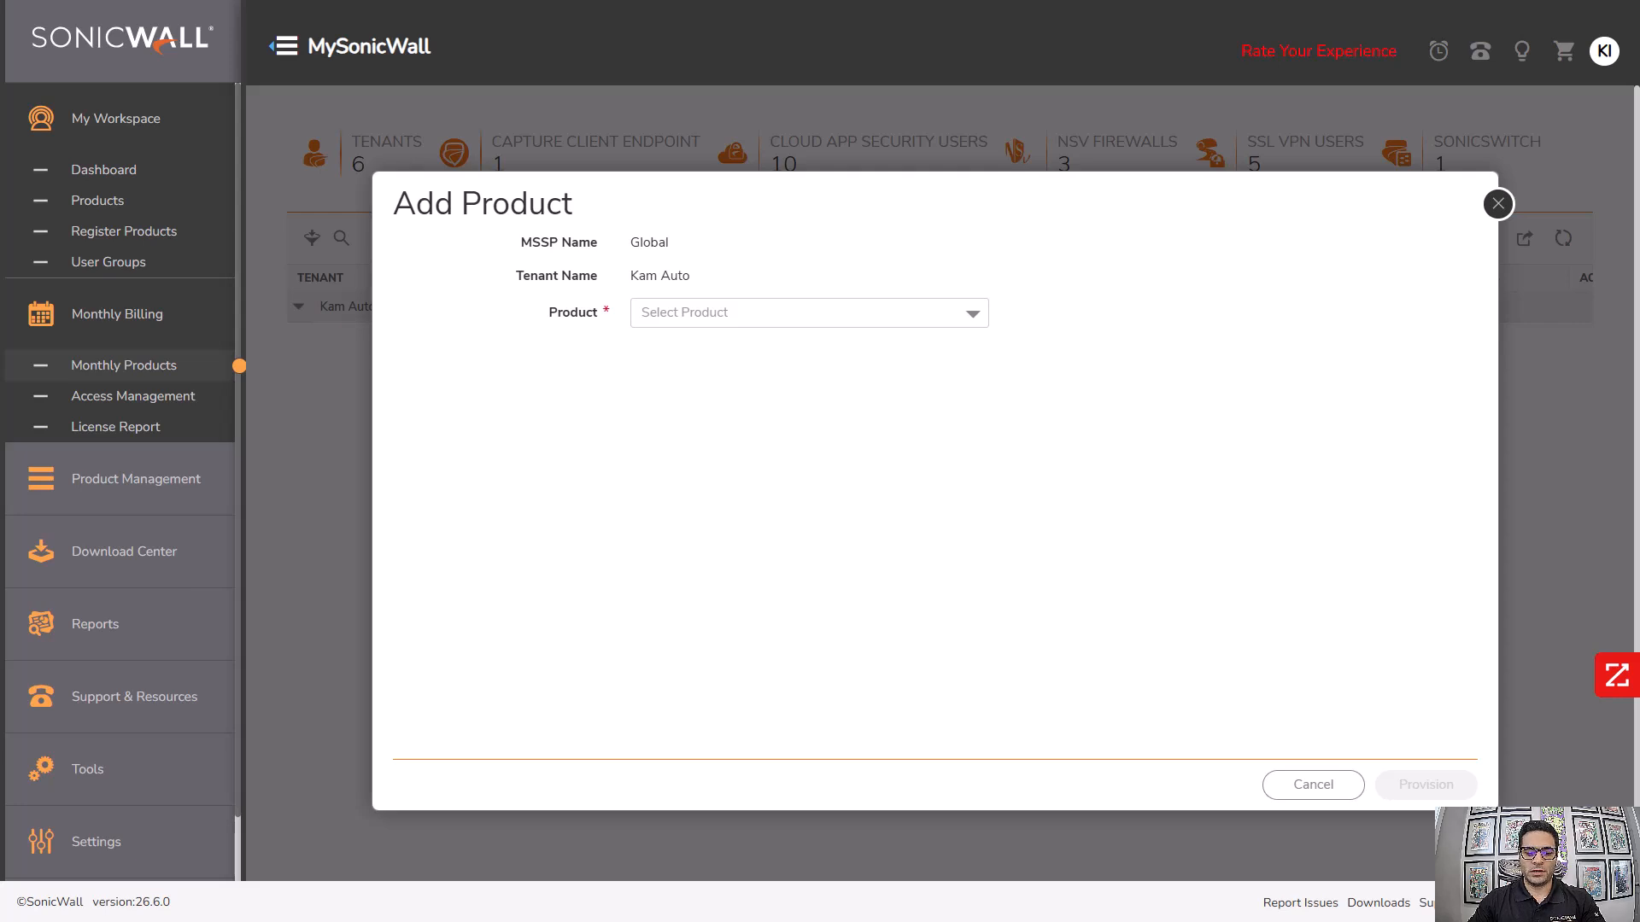
# Choose TZ & NSa as the product and select Register a New Firewall.
pyautogui.click(759, 323)
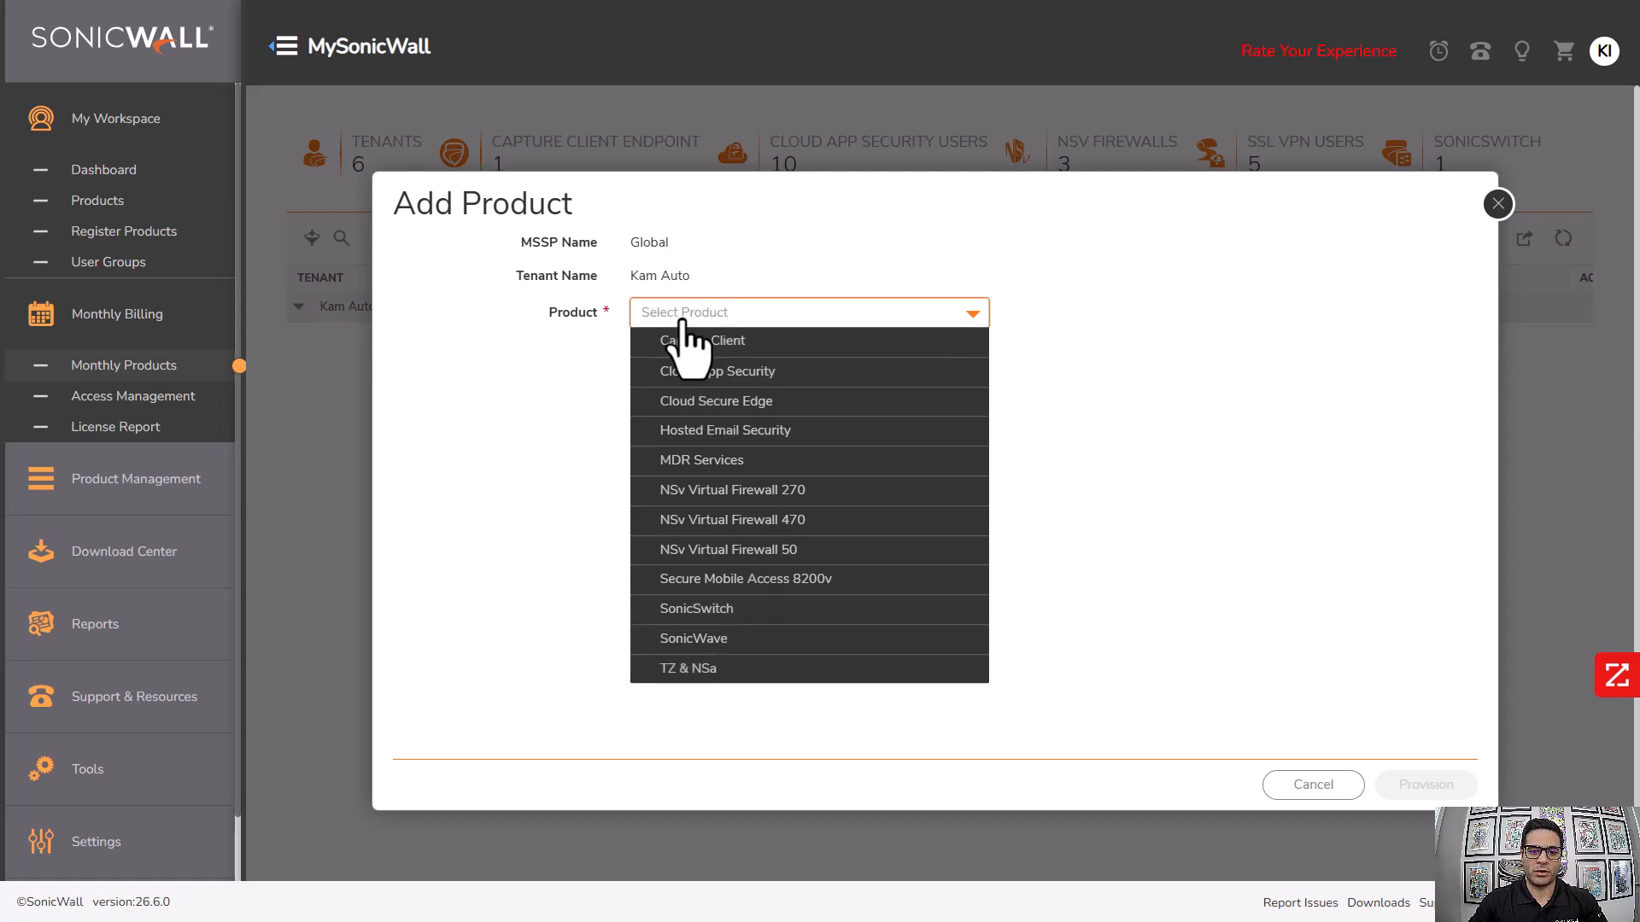
pyautogui.click(683, 679)
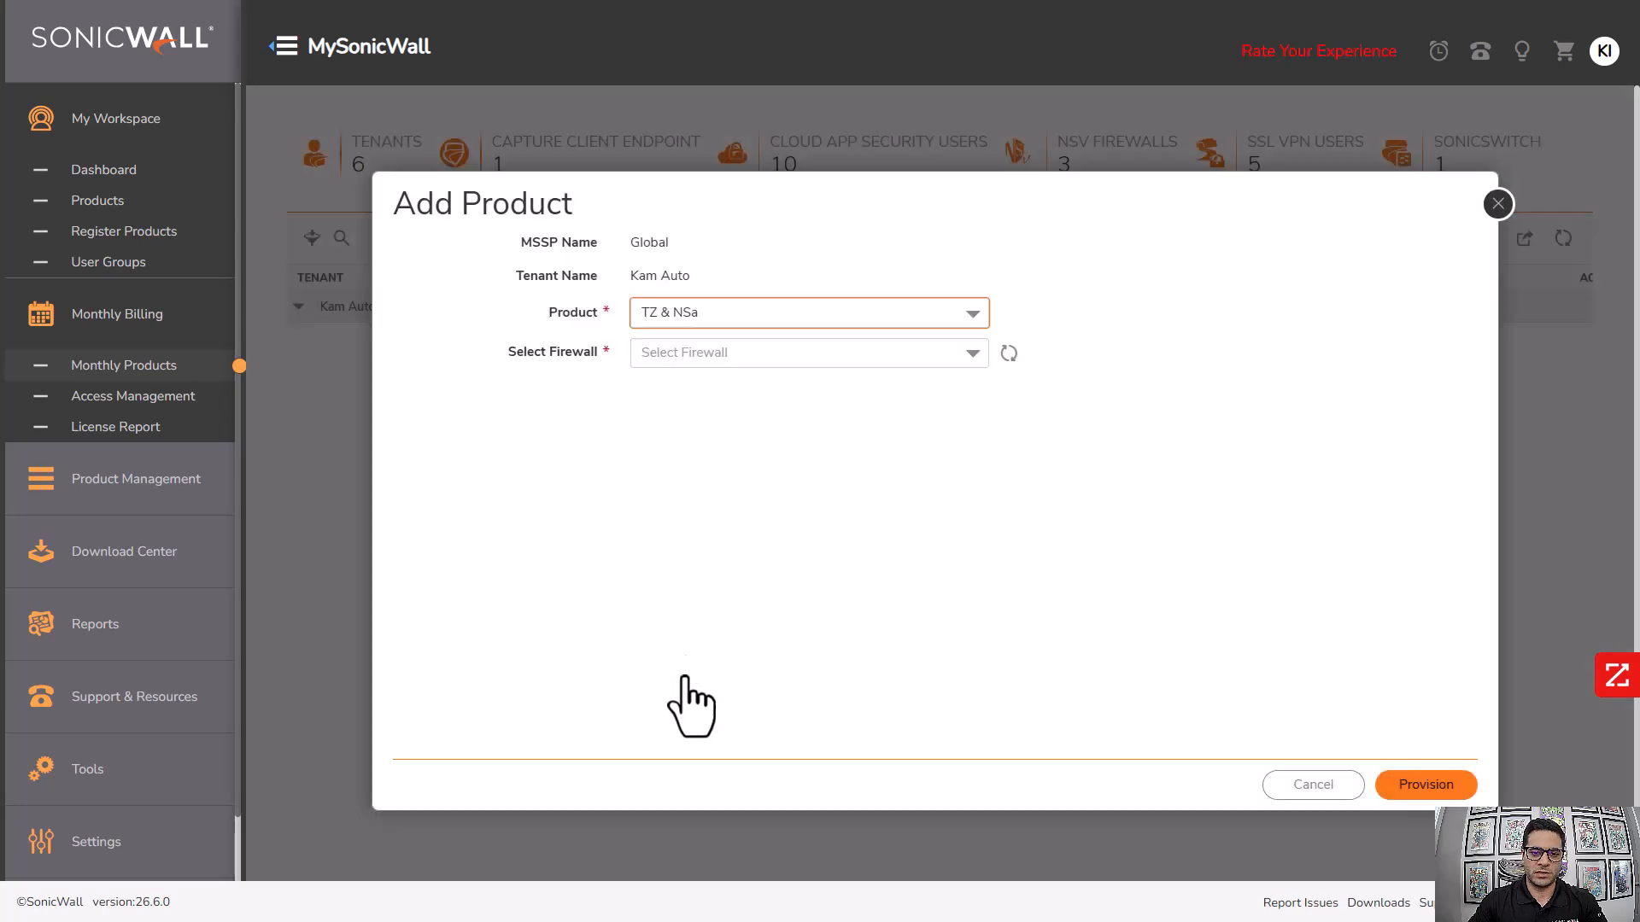
pyautogui.click(782, 353)
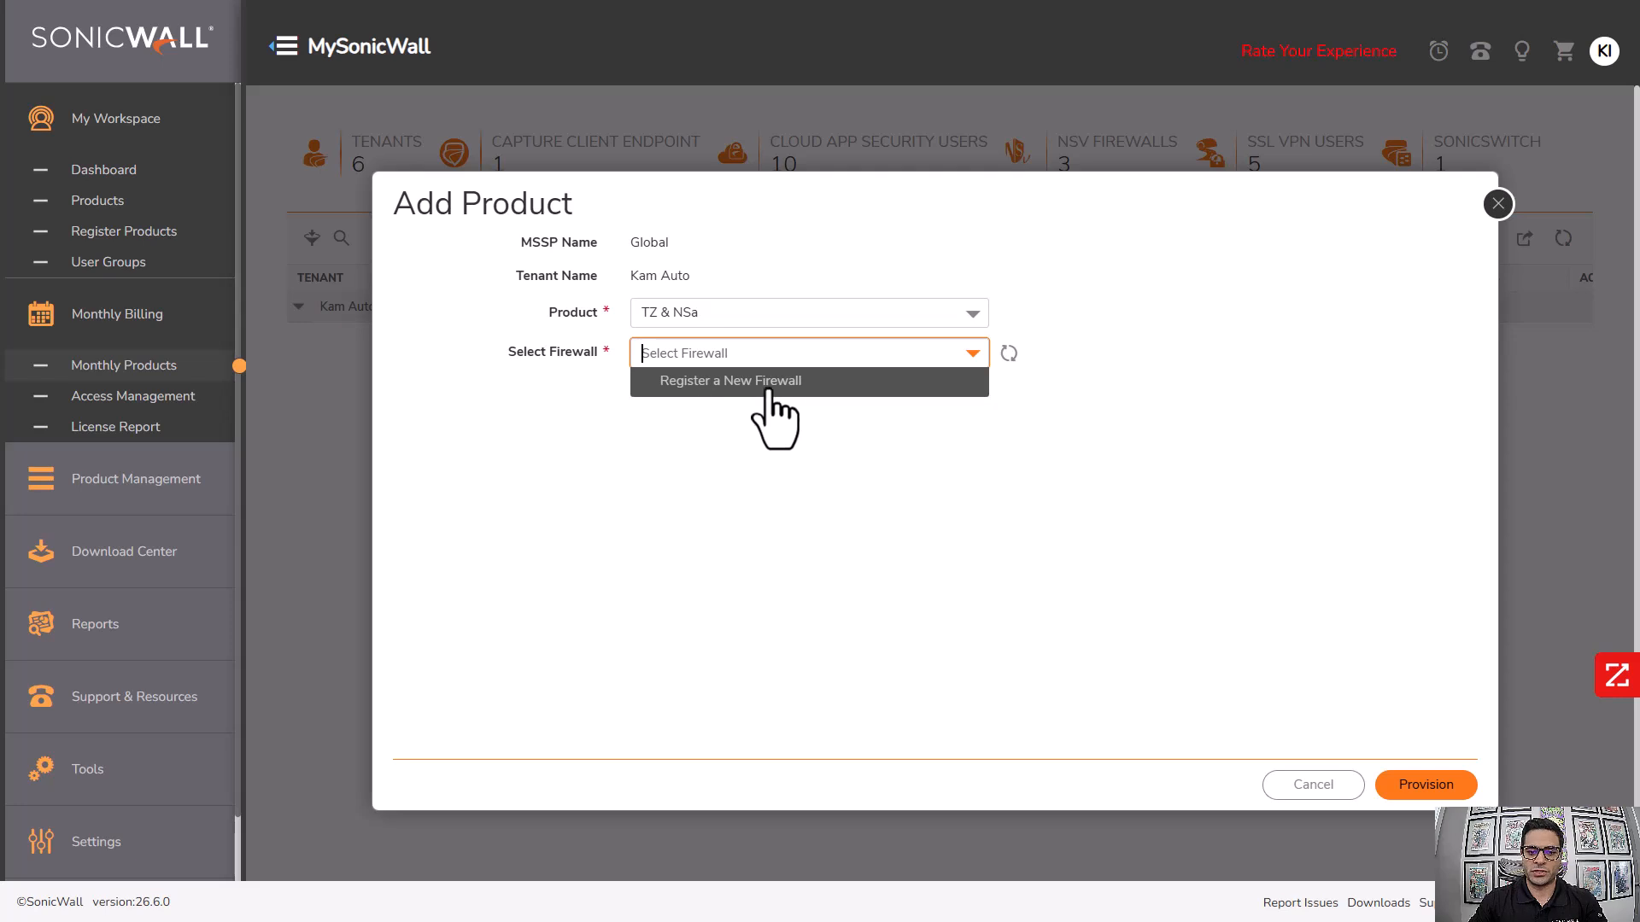
pyautogui.click(773, 382)
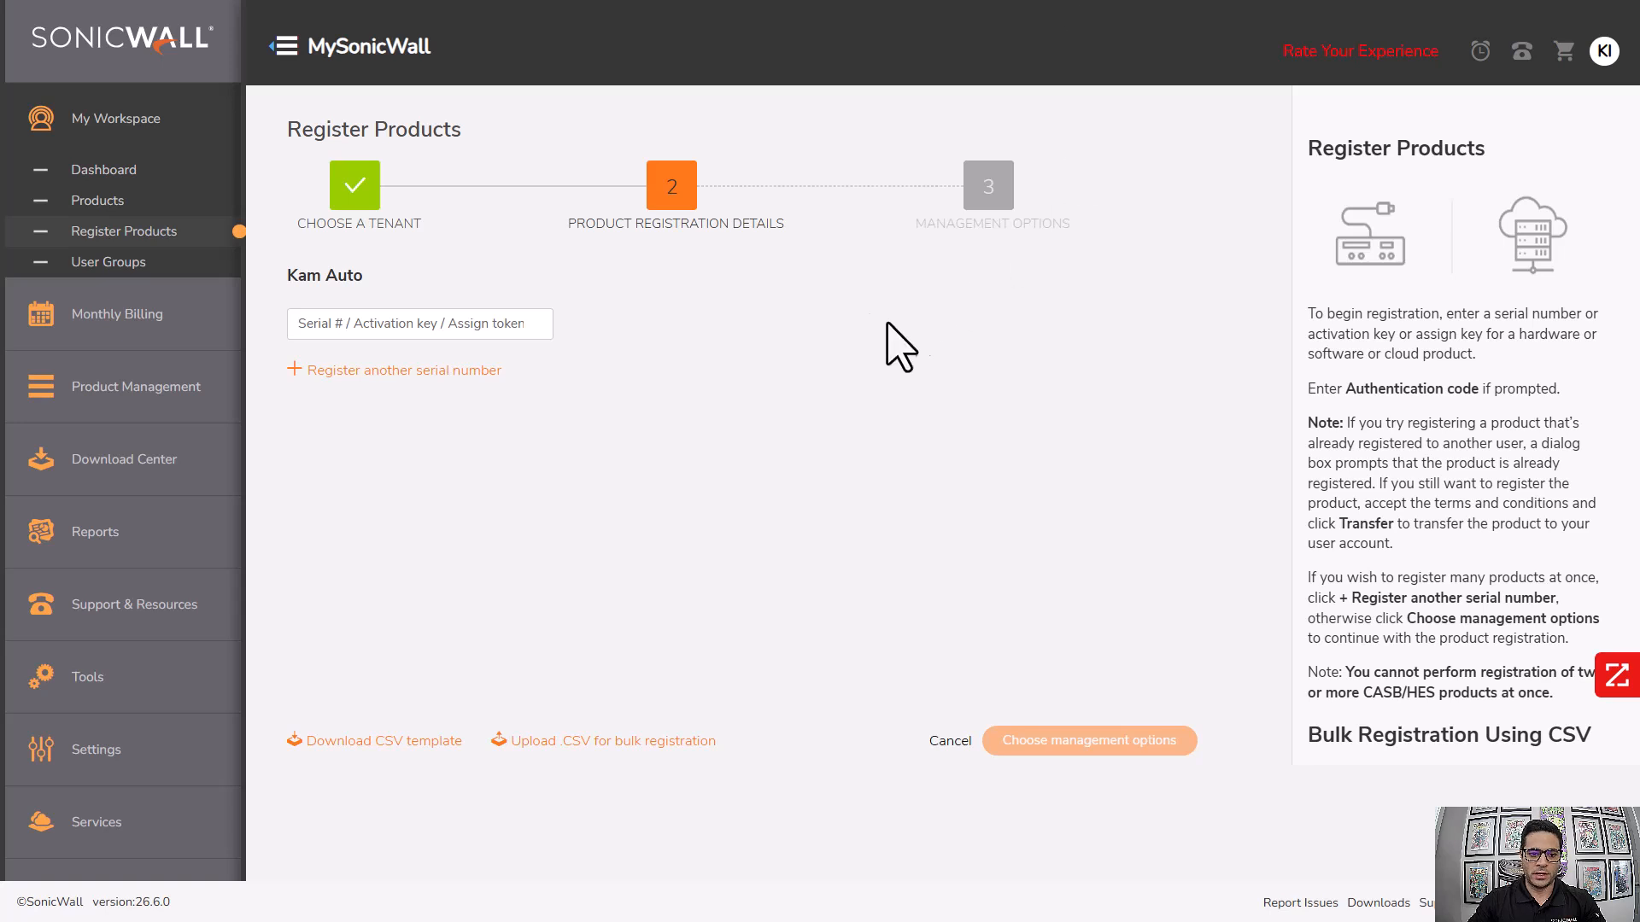
# Enter the firewall's serial number and paste its authentication code.
pyautogui.click(461, 325)
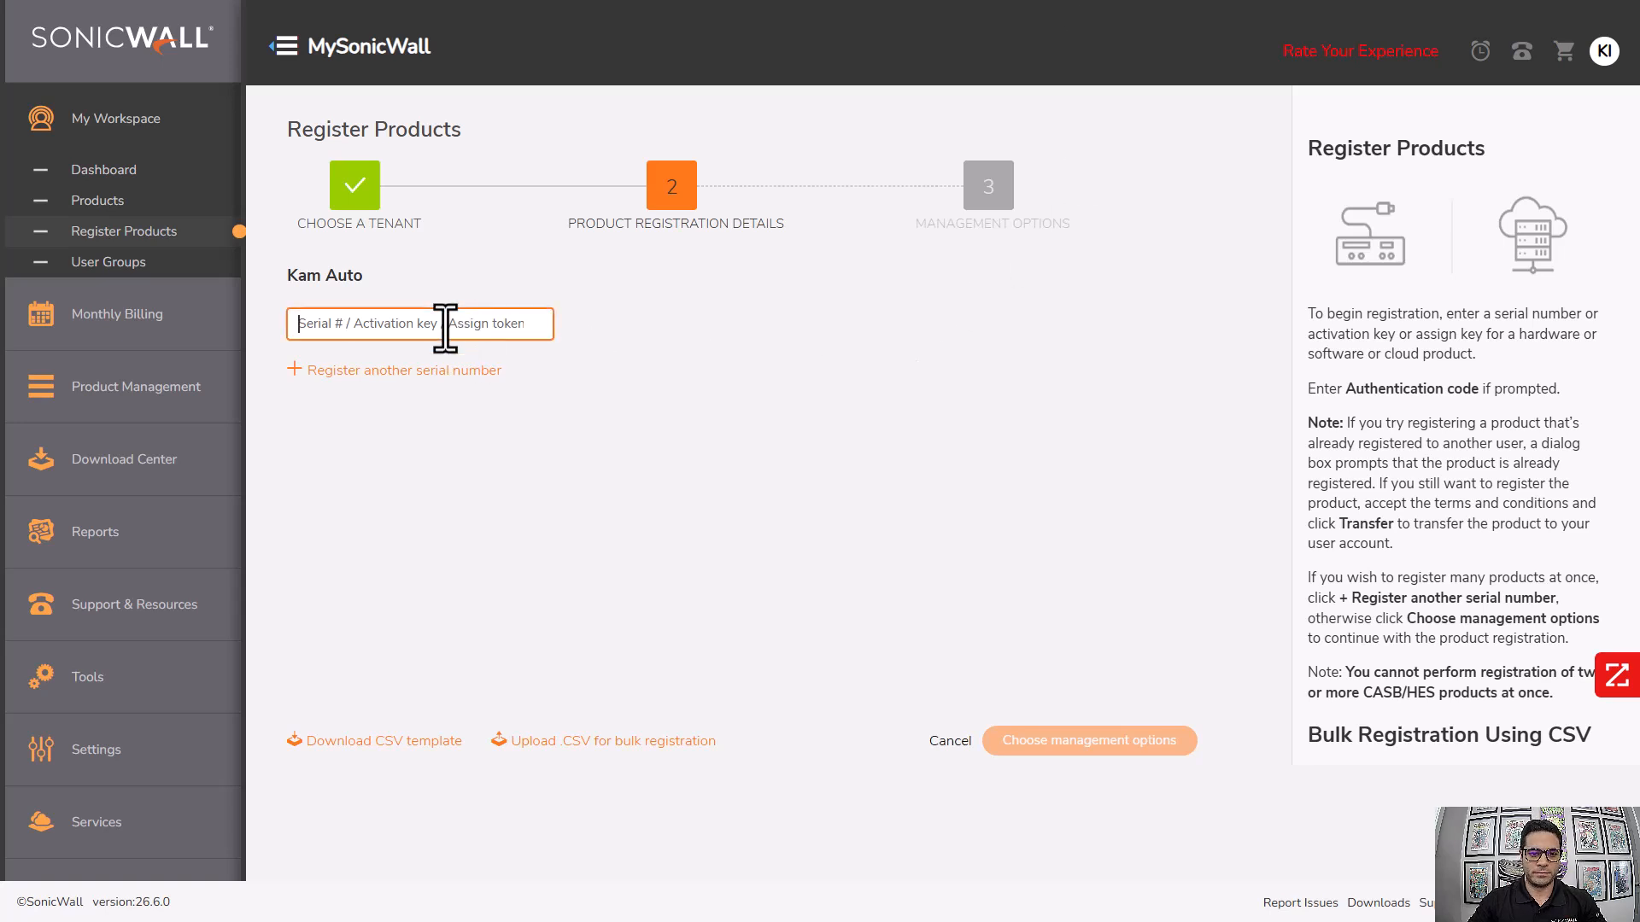
pyautogui.press('Tab')
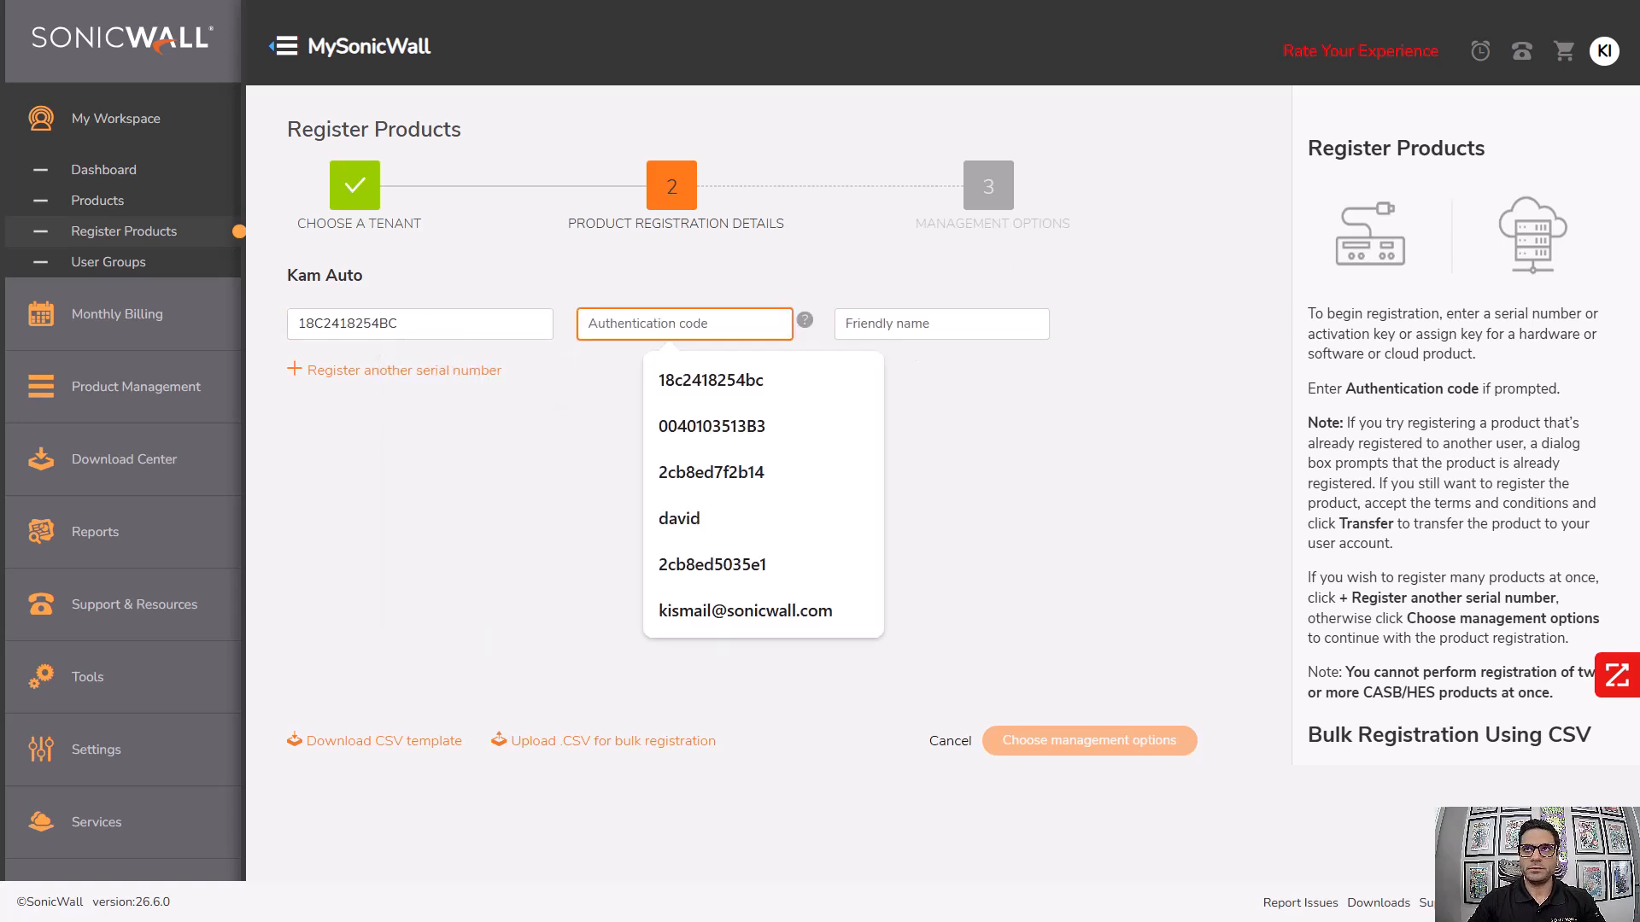
pyautogui.hotkey('alt', 'Tab')
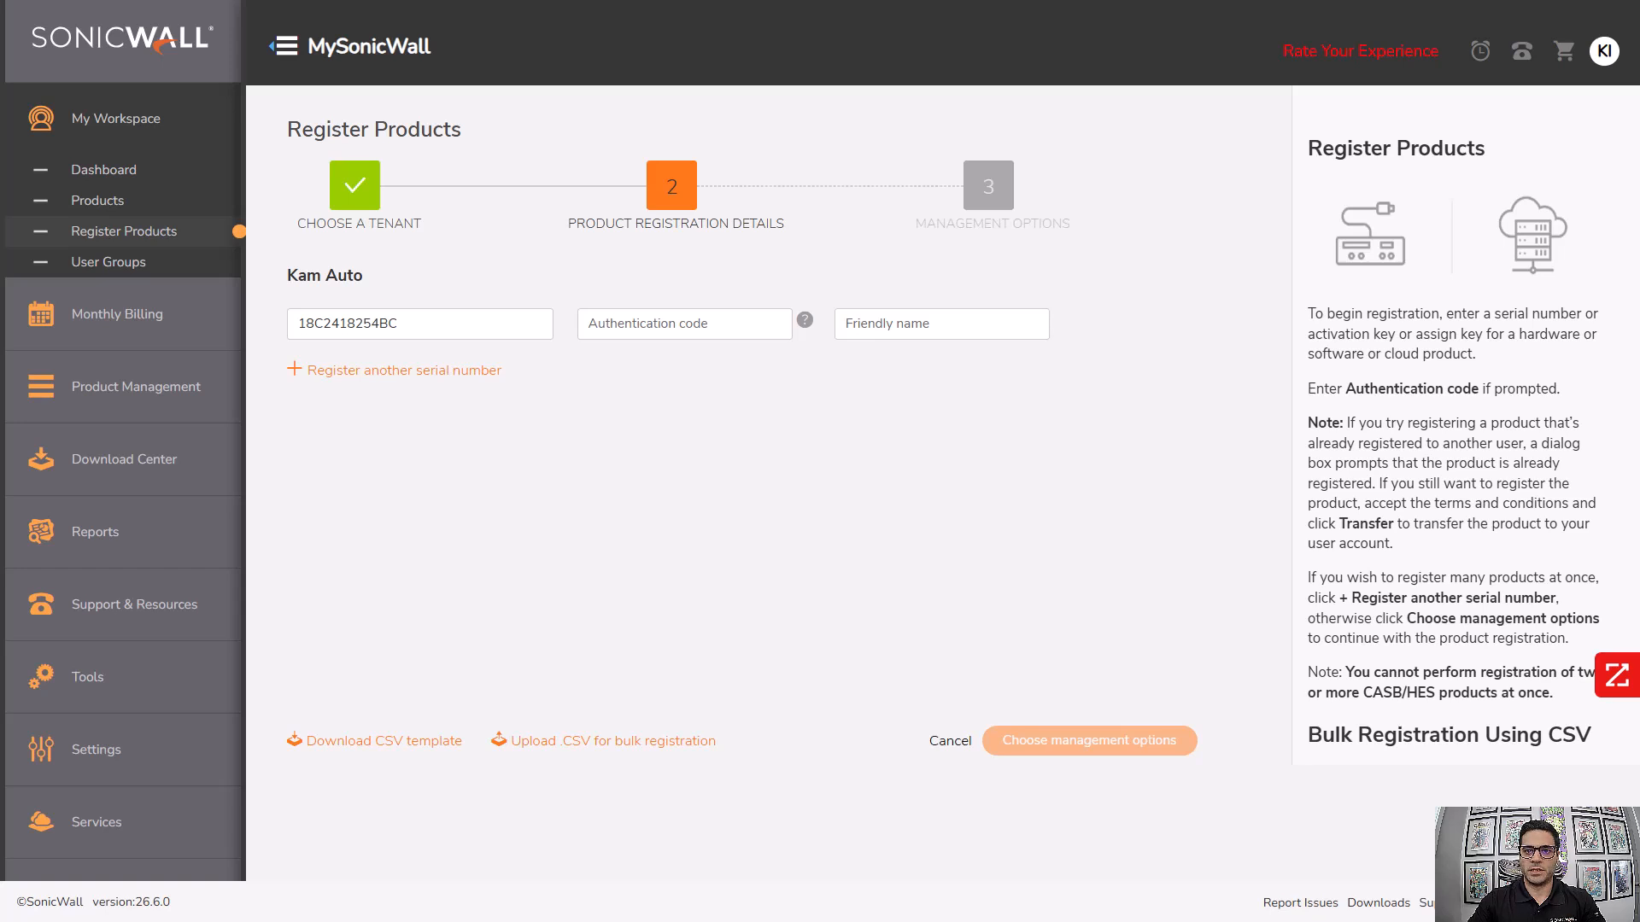
pyautogui.click(684, 328)
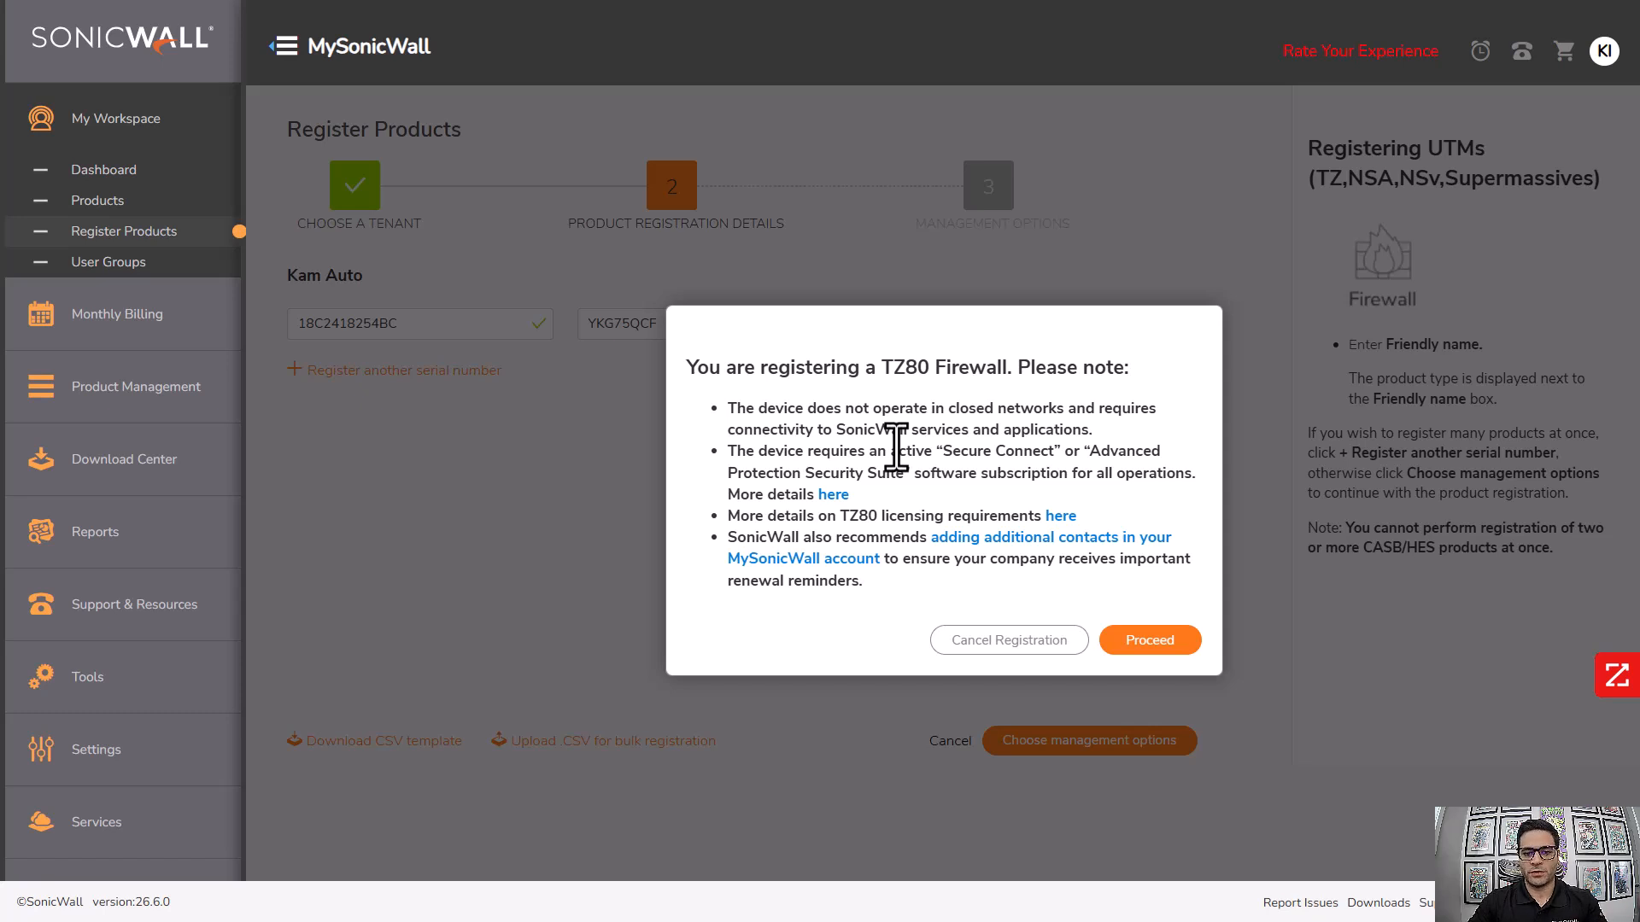
# Accept the TZ80 notice, name the firewall 'Kams Auto HQ', and continue to management options.
pyautogui.click(1145, 643)
pyautogui.click(922, 323)
pyautogui.write('Kams Auto HQ')
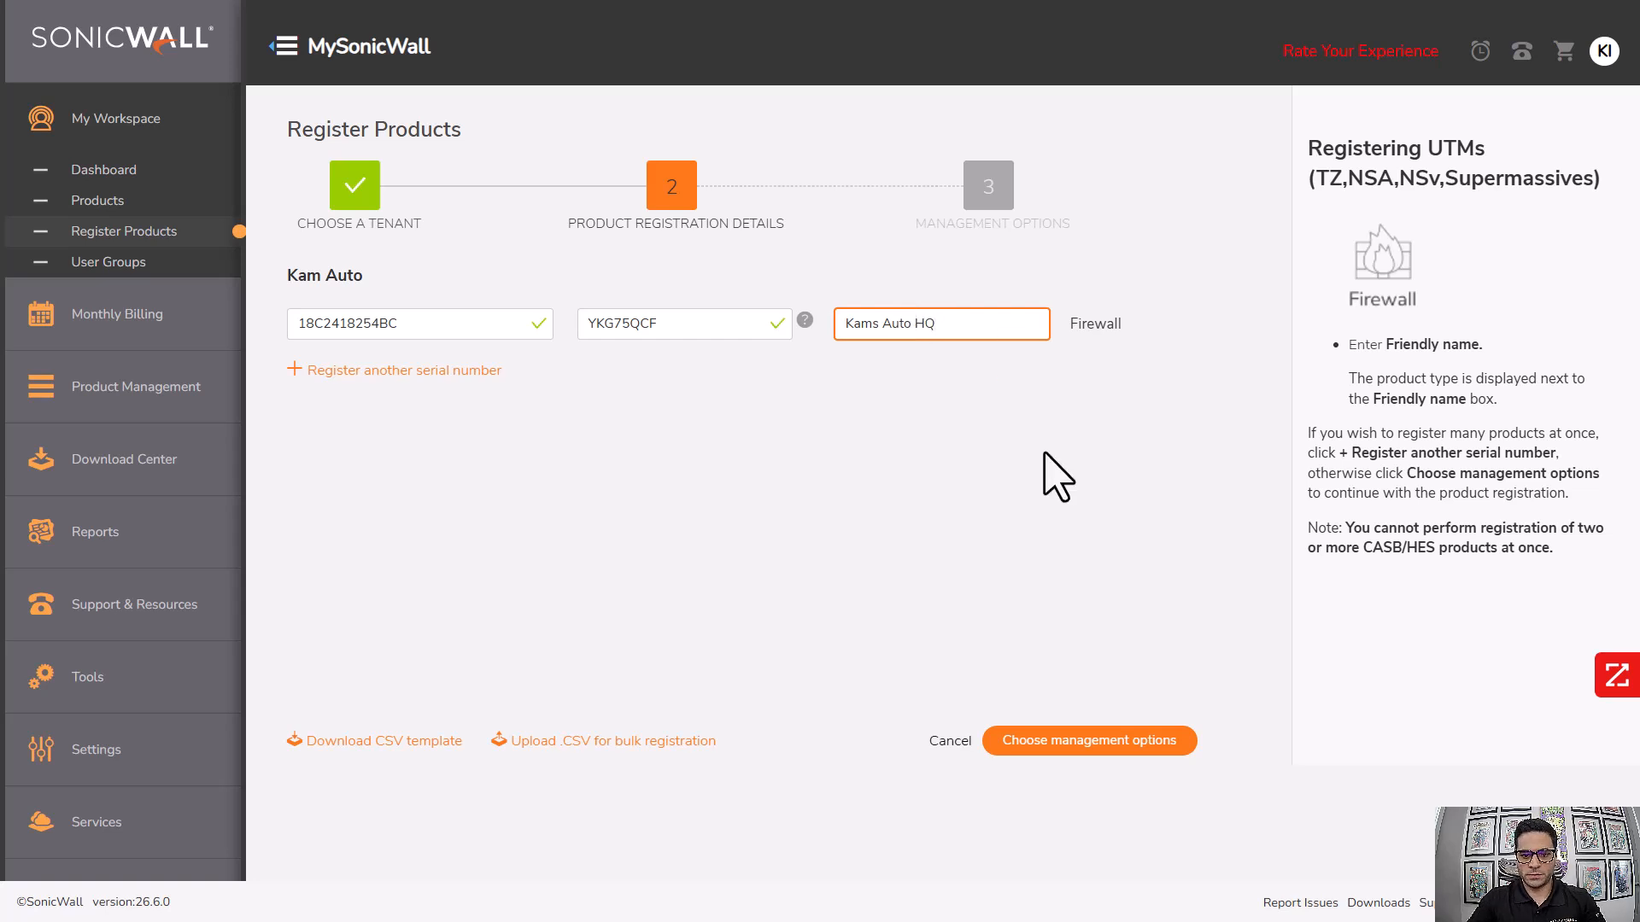
pyautogui.click(1094, 452)
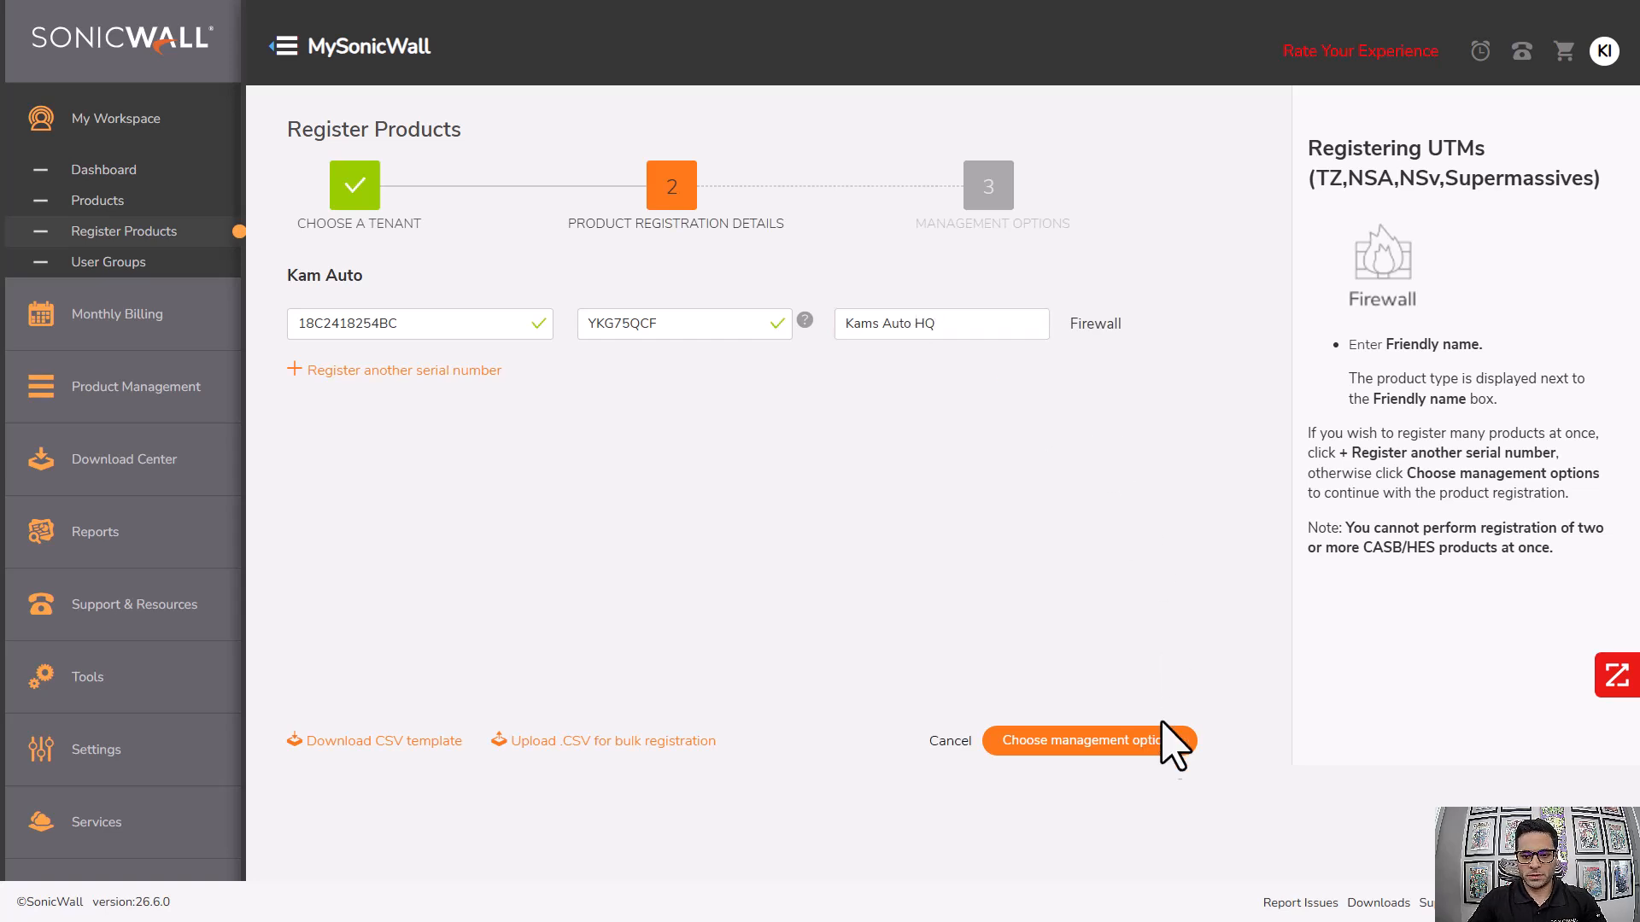
pyautogui.click(1080, 743)
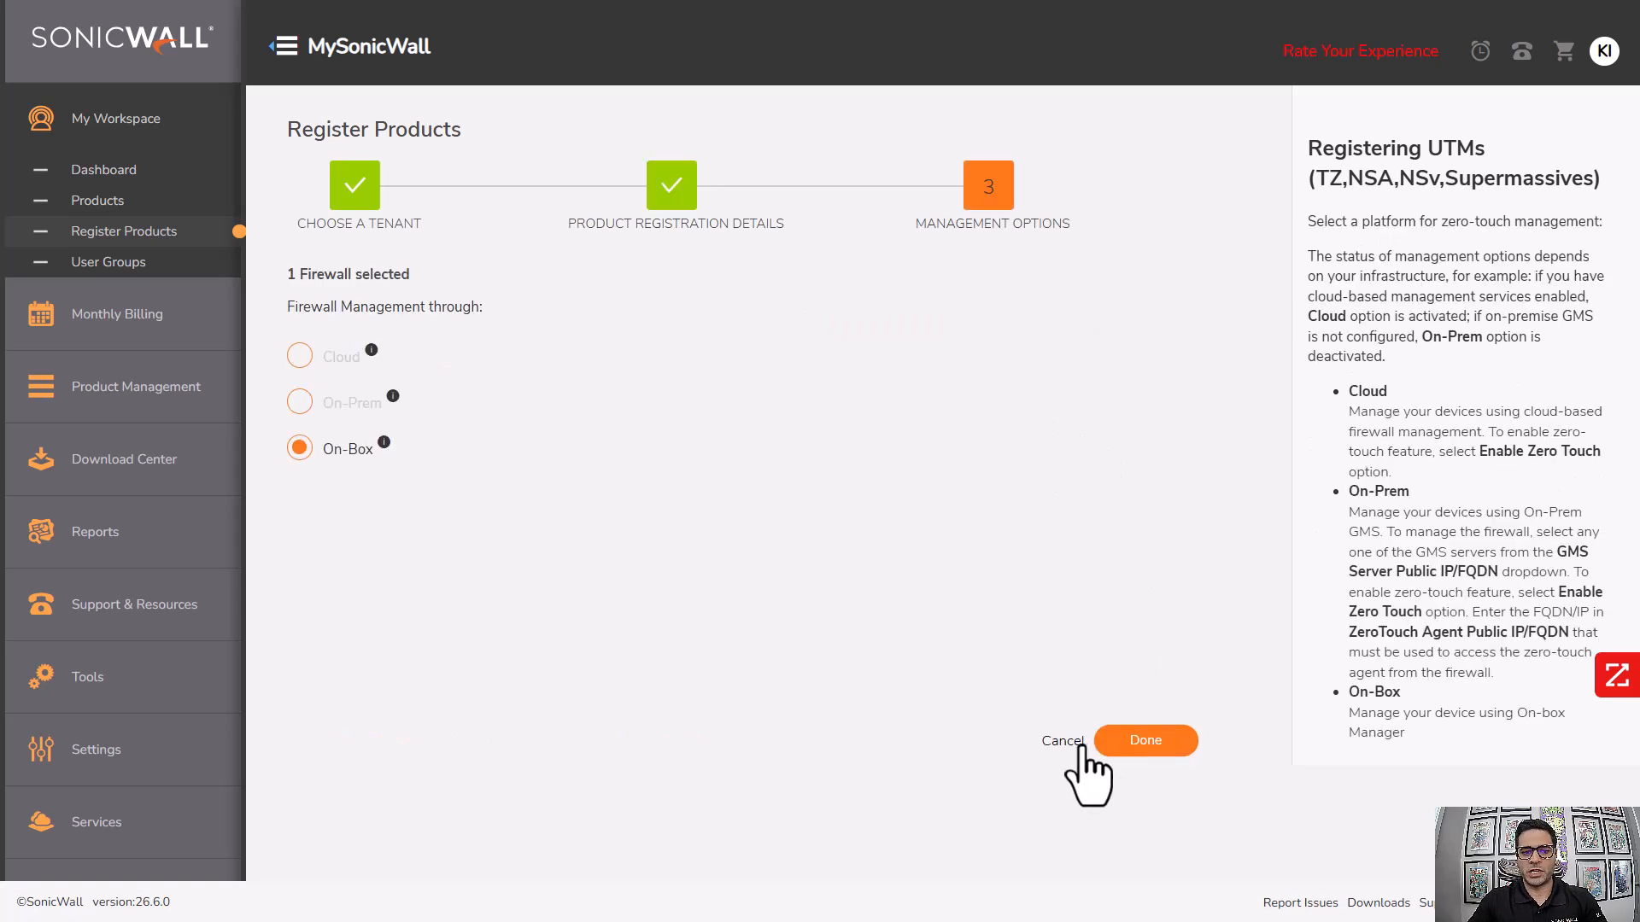
# Finish registration with On-Box management, then close the MSSP Monthly Managed settings unchanged.
pyautogui.click(299, 452)
pyautogui.click(1149, 743)
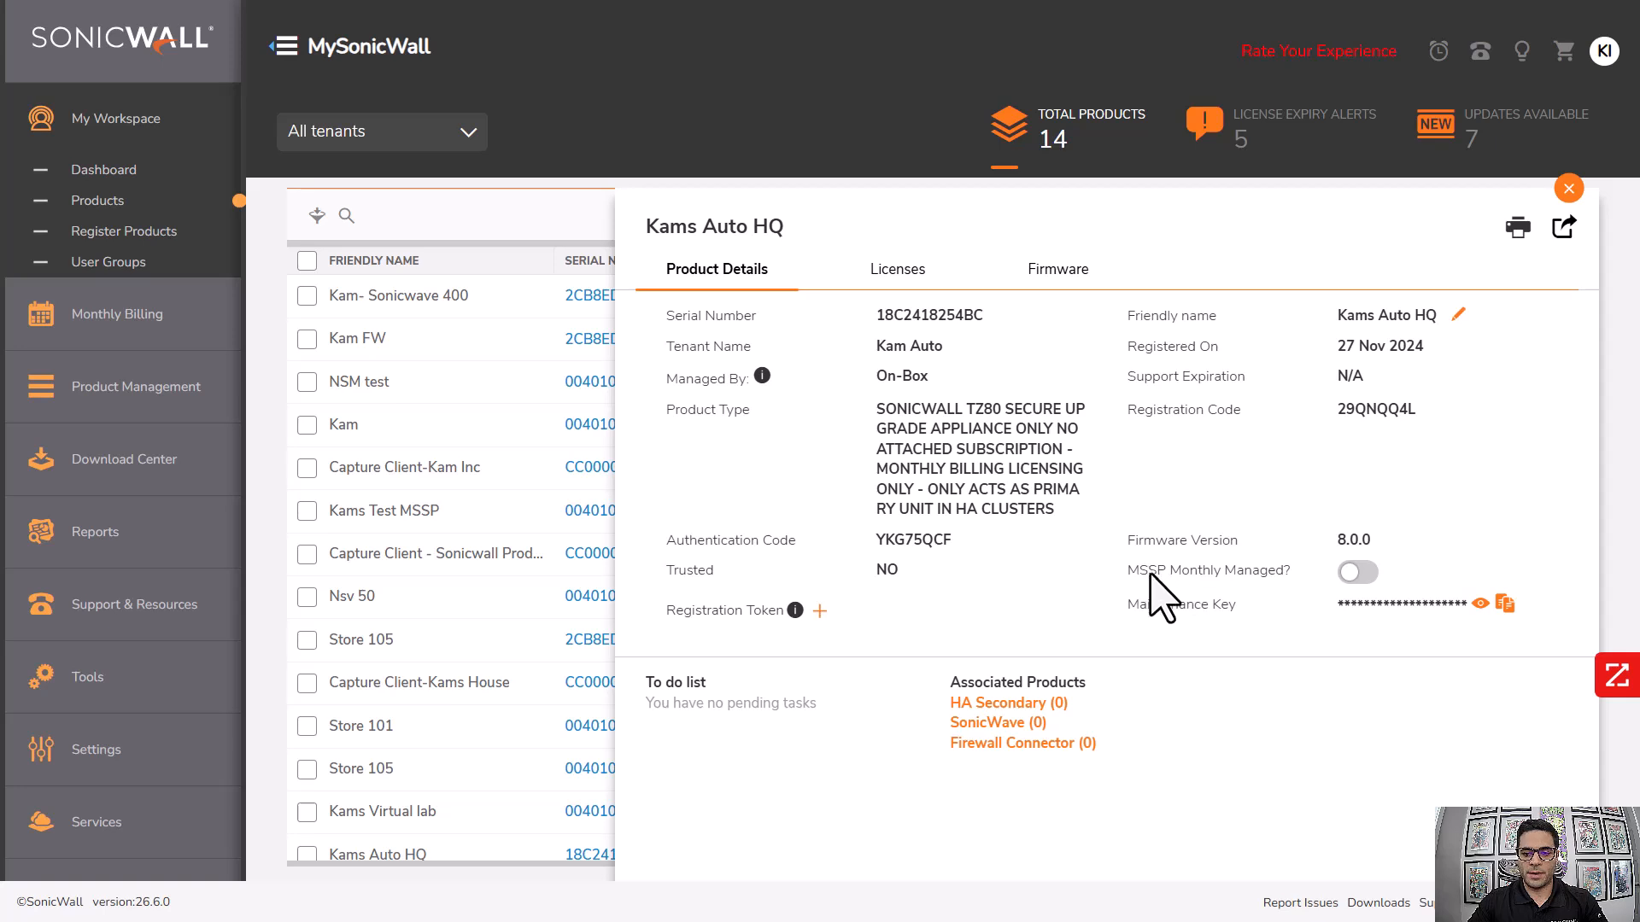
pyautogui.click(1358, 572)
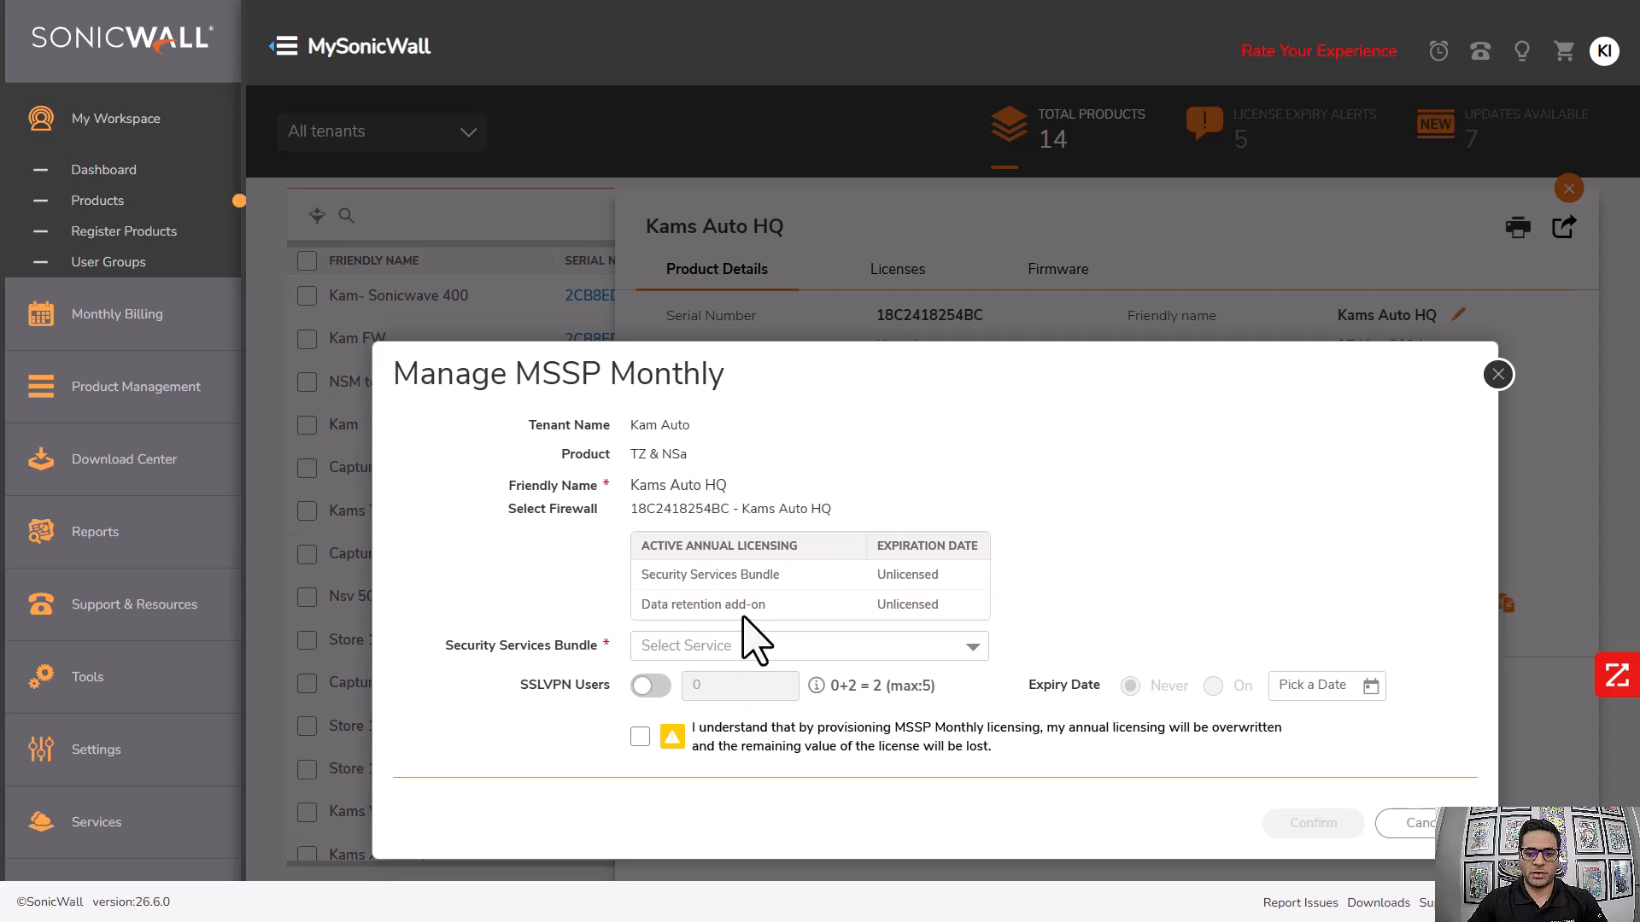
pyautogui.click(1497, 374)
# Close the Kams Auto HQ details and return to Monthly Billing > Monthly Products.
pyautogui.click(1569, 189)
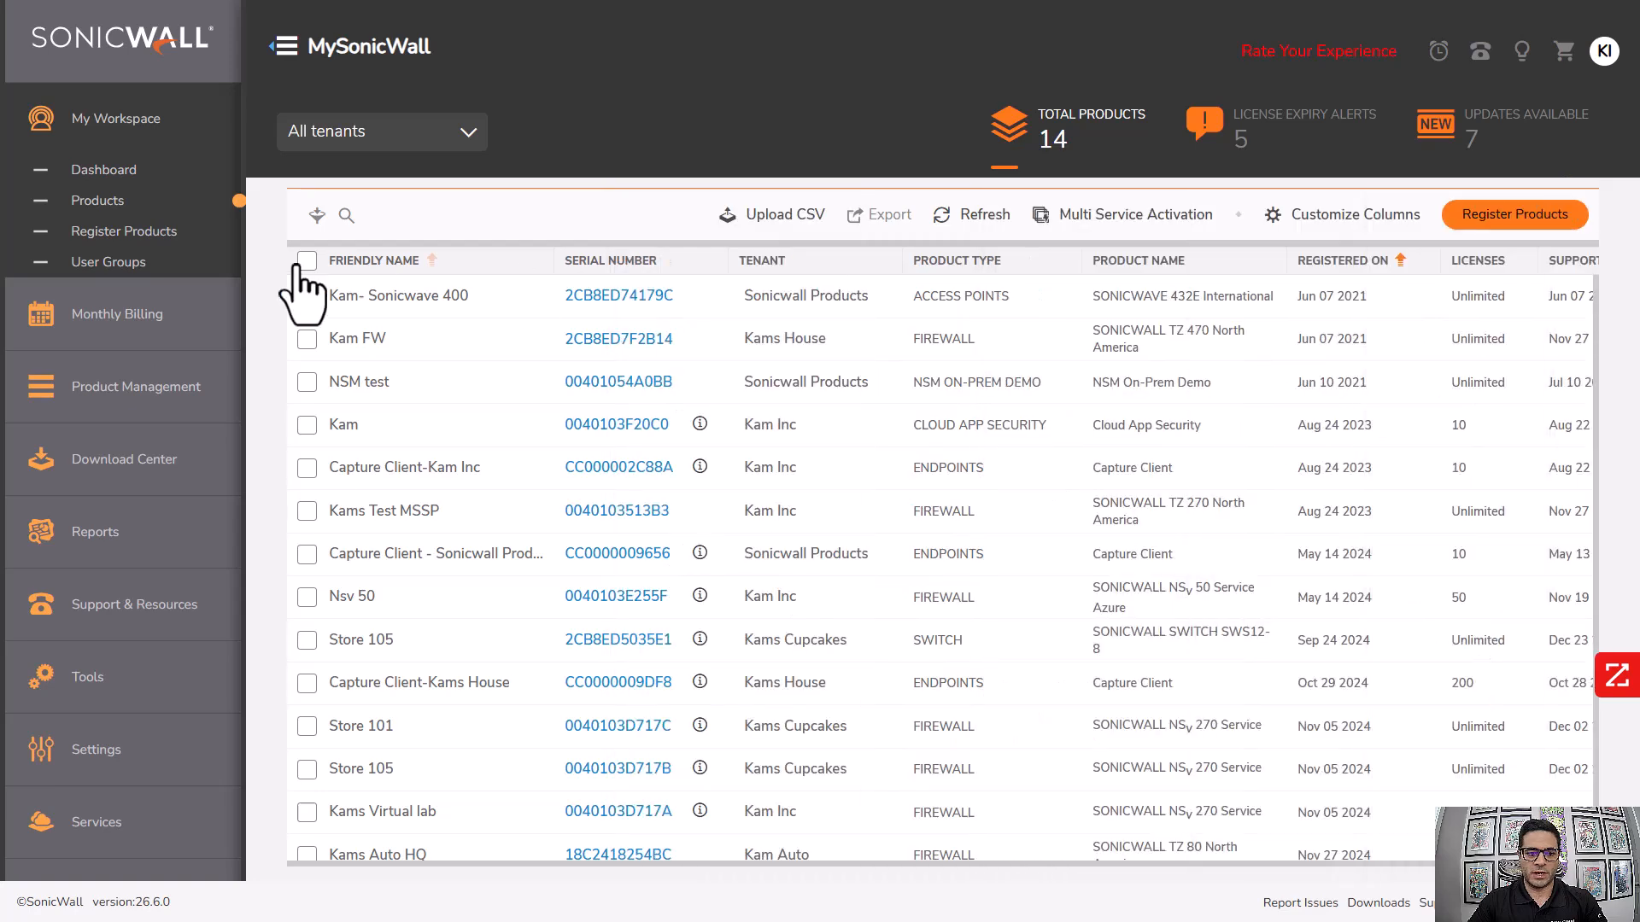
pyautogui.click(144, 337)
pyautogui.click(144, 367)
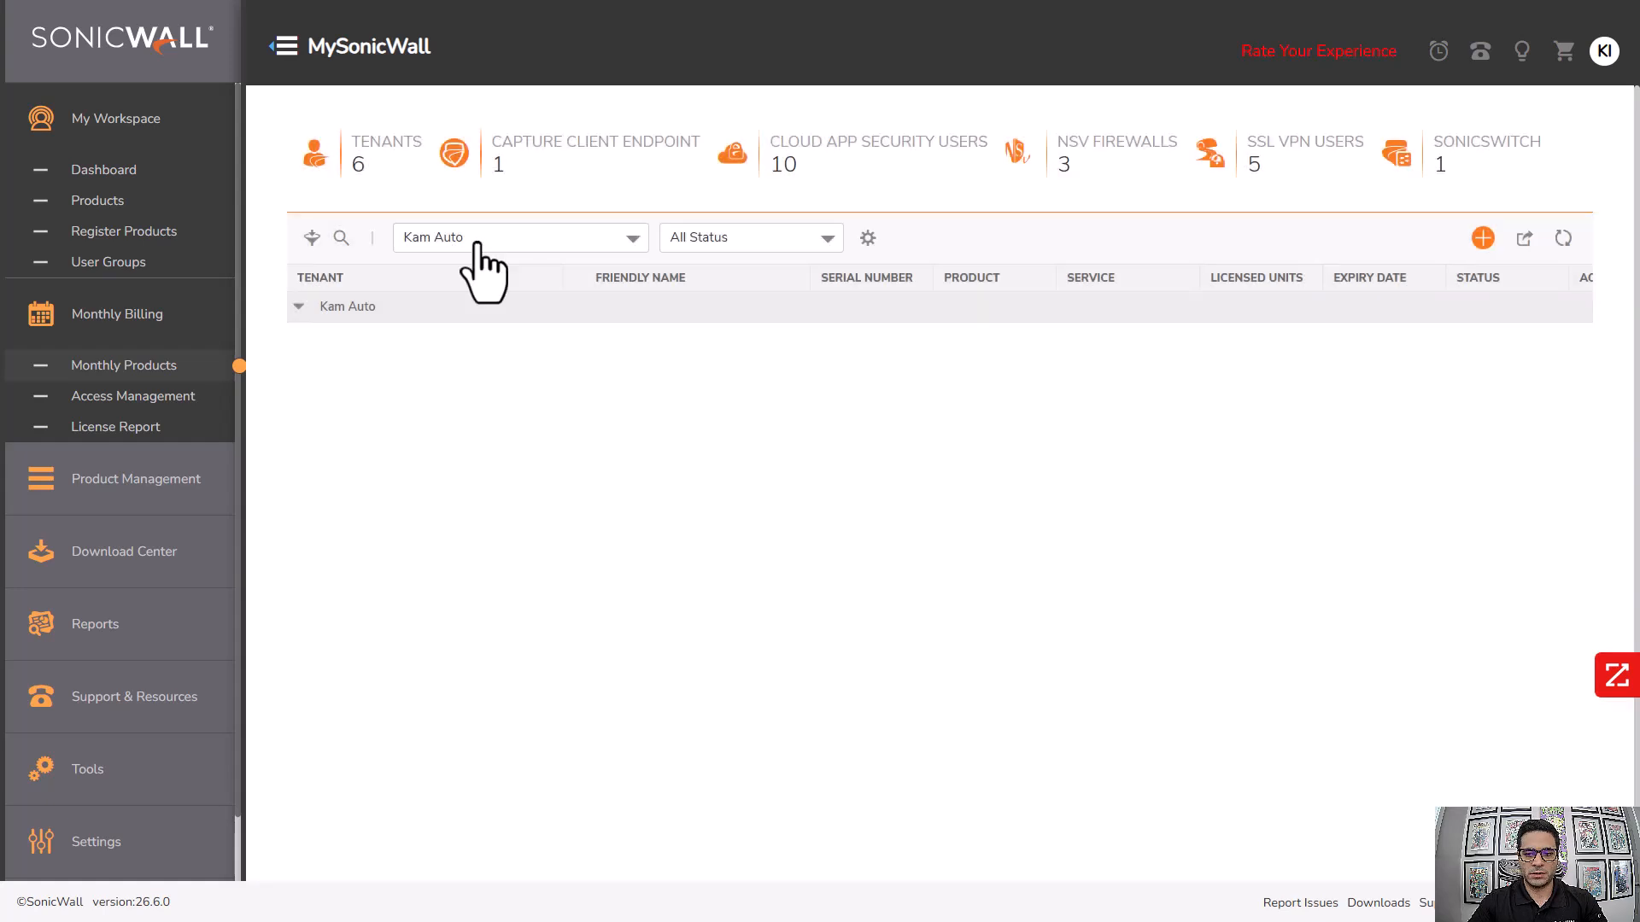
# Start a new monthly product for the tenant with product type TZ & NSa.
pyautogui.click(1483, 237)
pyautogui.click(1036, 323)
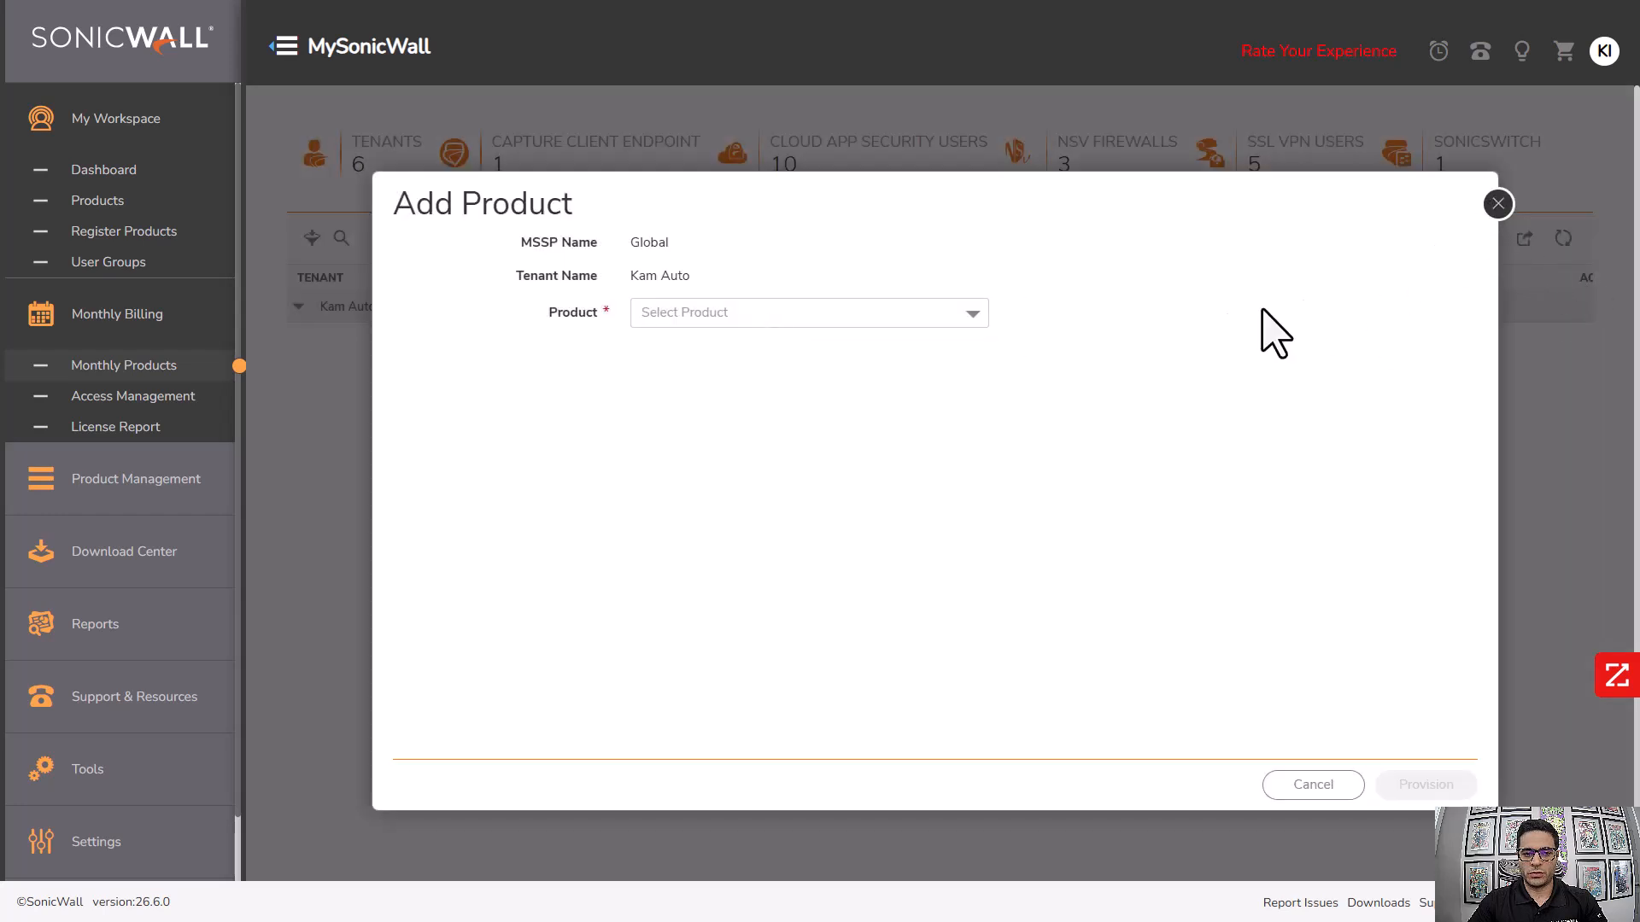
pyautogui.click(888, 316)
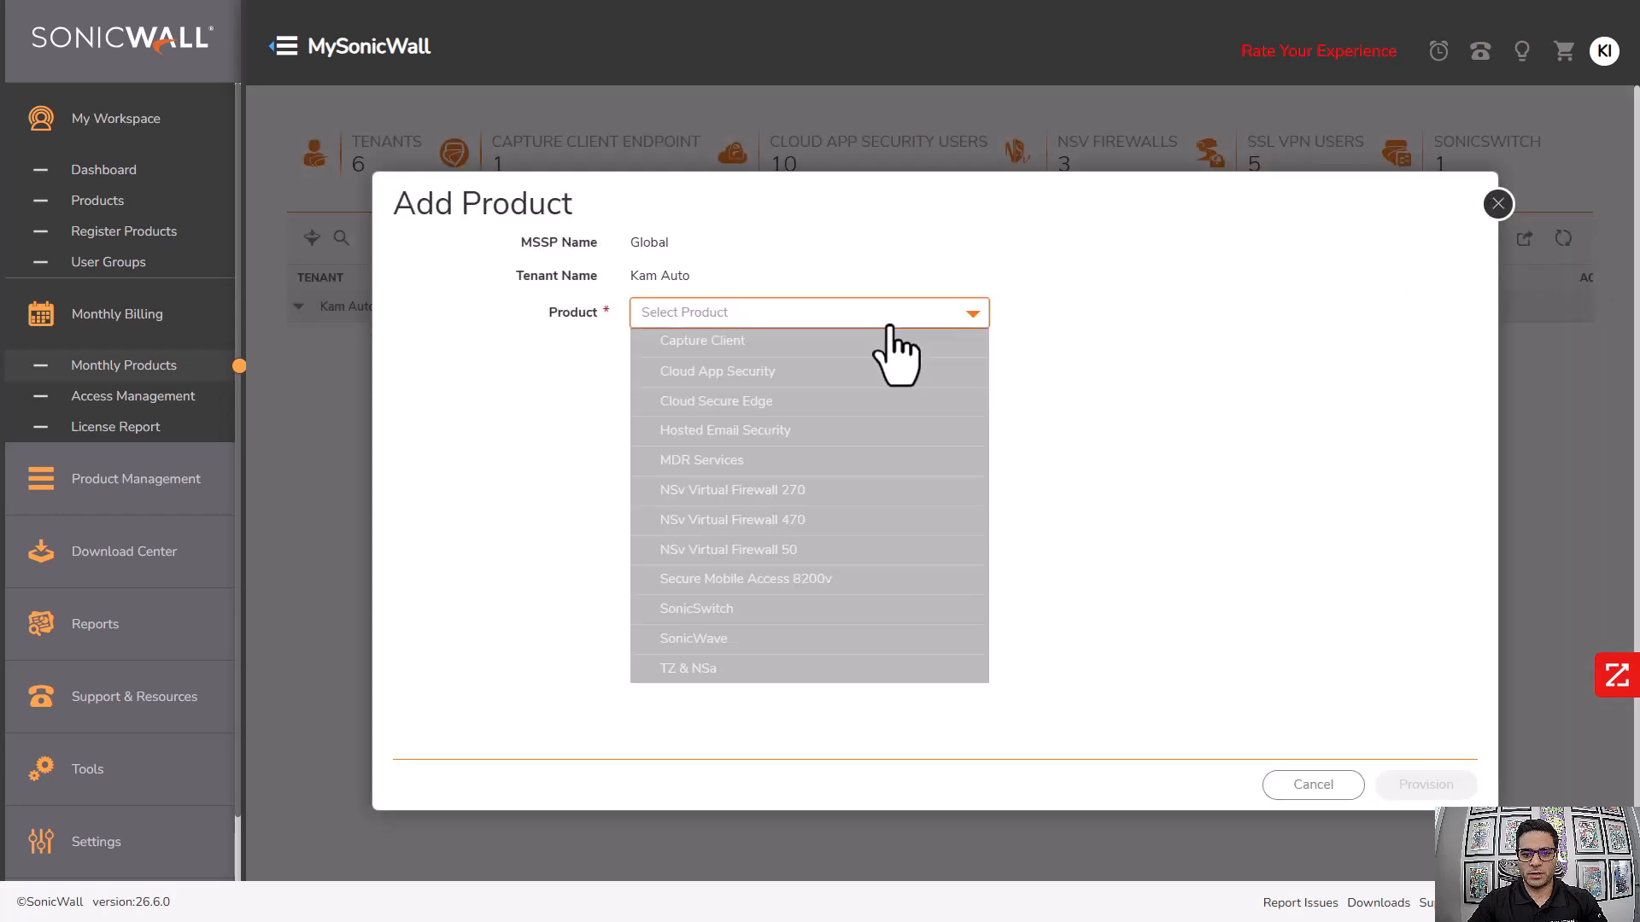
pyautogui.click(733, 662)
# Select firewall Kams Auto HQ and the Advanced Protection Service Suite bundle.
pyautogui.click(774, 352)
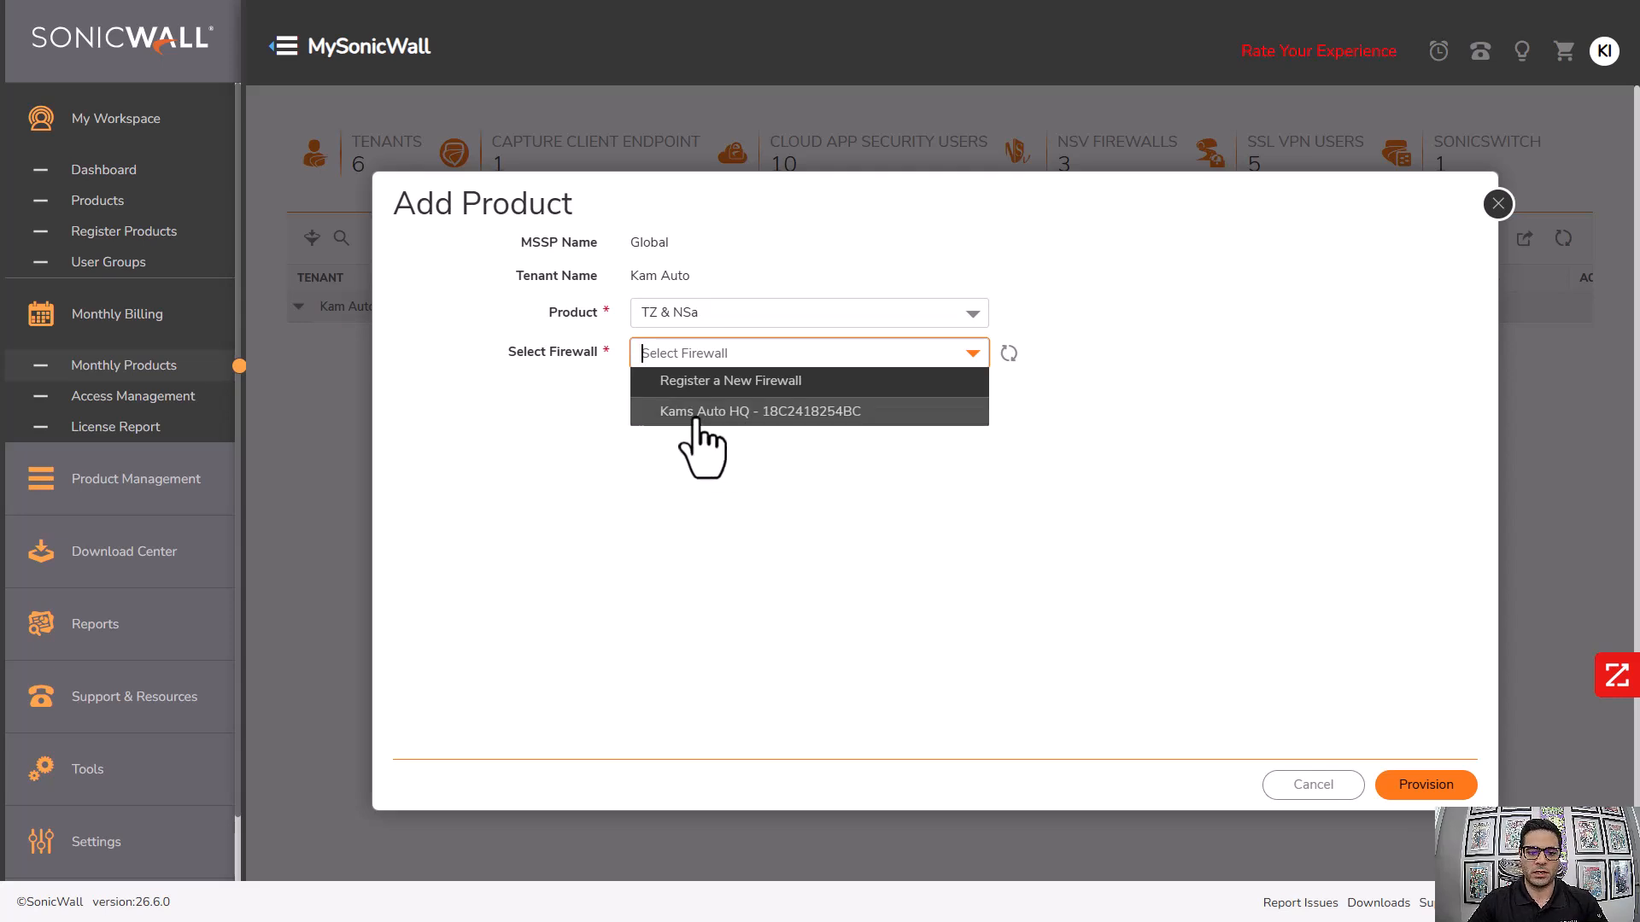
pyautogui.click(779, 423)
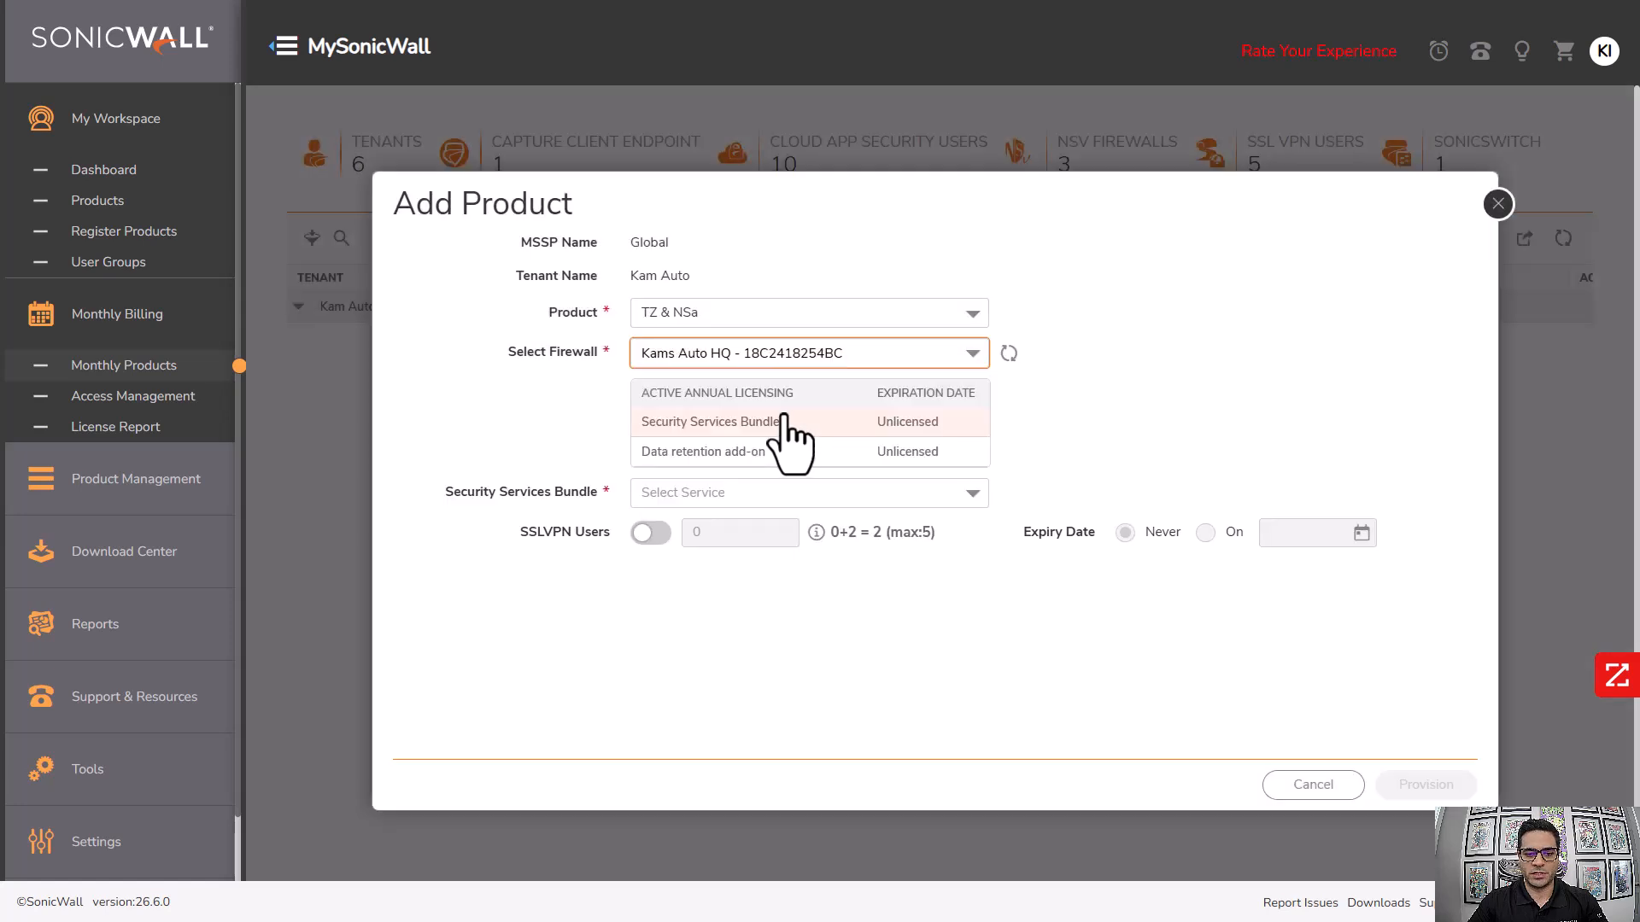
pyautogui.click(868, 495)
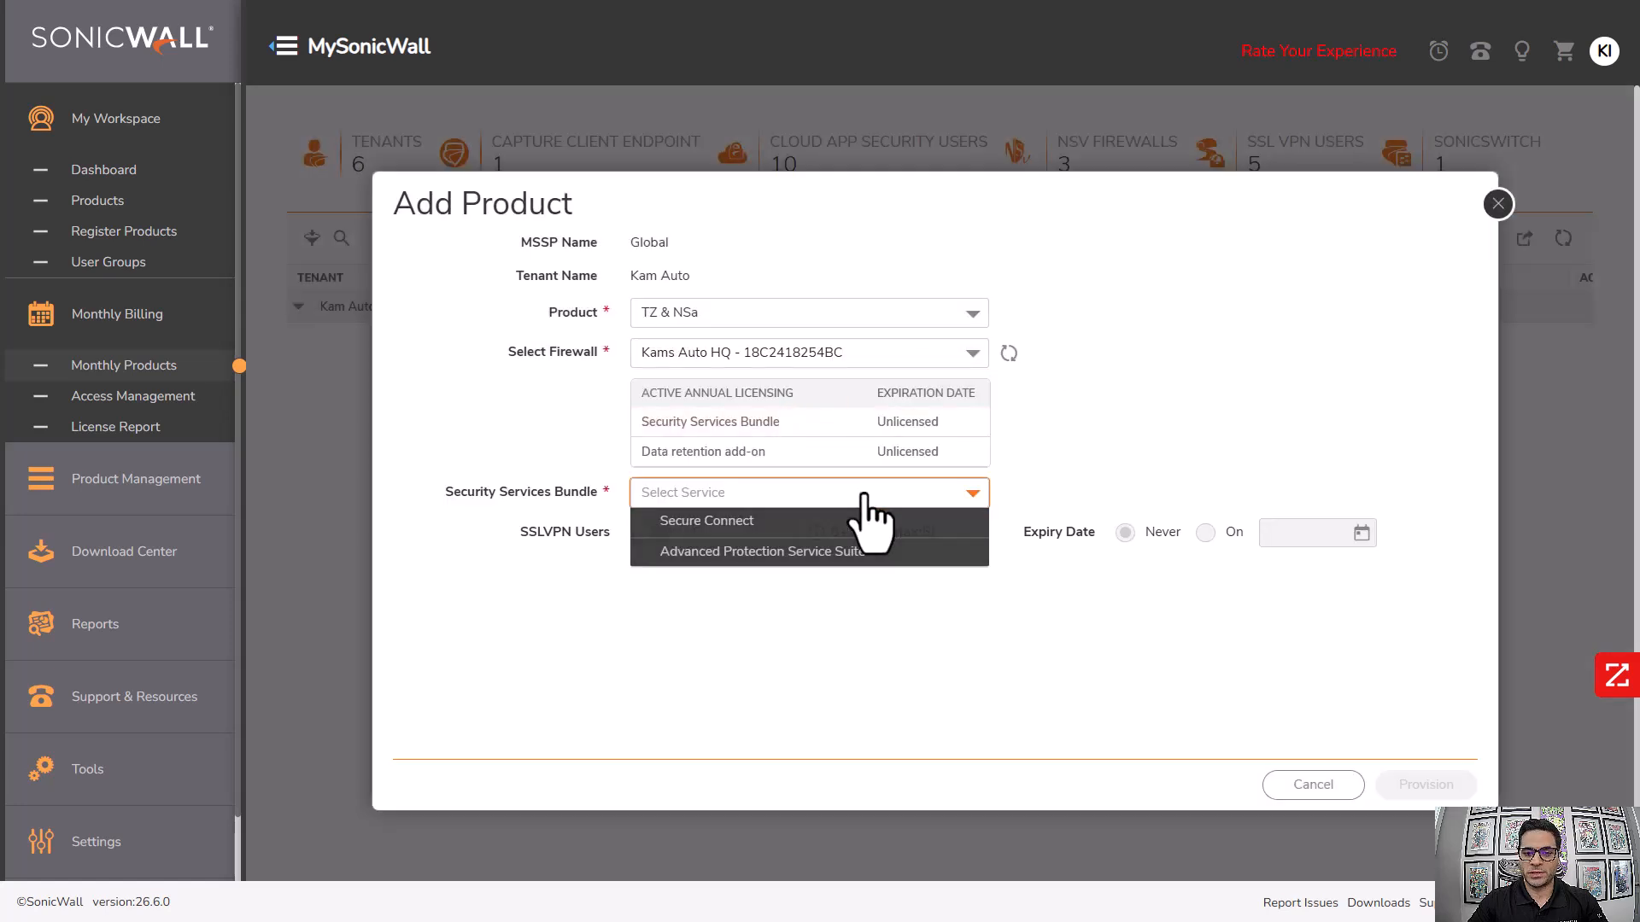
pyautogui.click(779, 553)
pyautogui.click(782, 534)
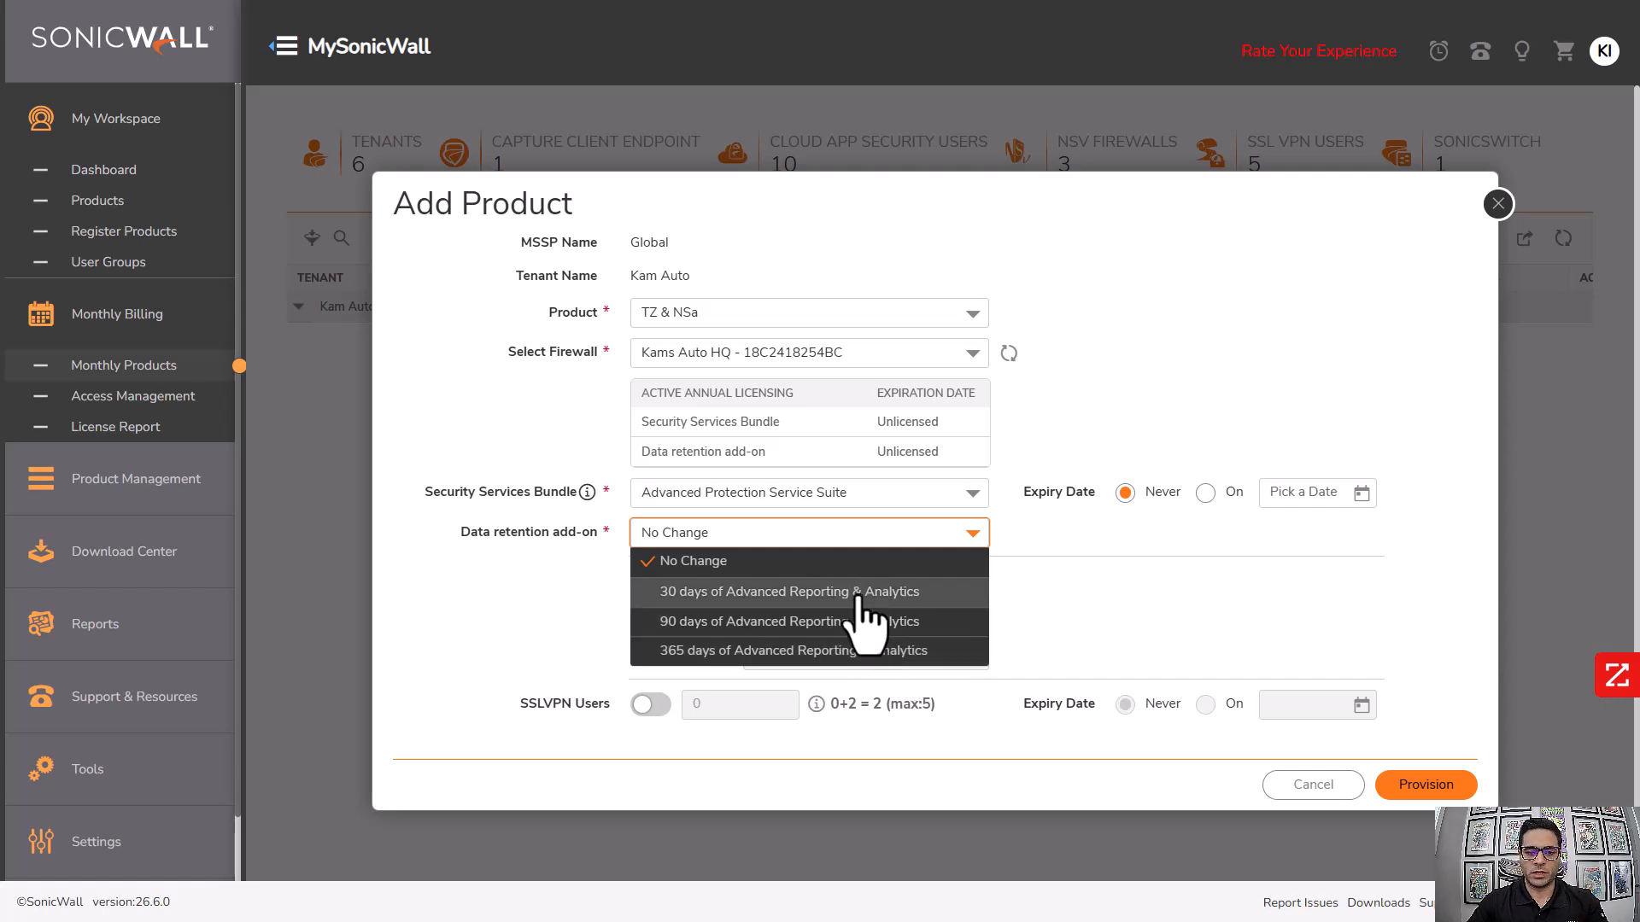
# Keep data retention at No Change and set the data center to NSM North America.
pyautogui.click(1263, 564)
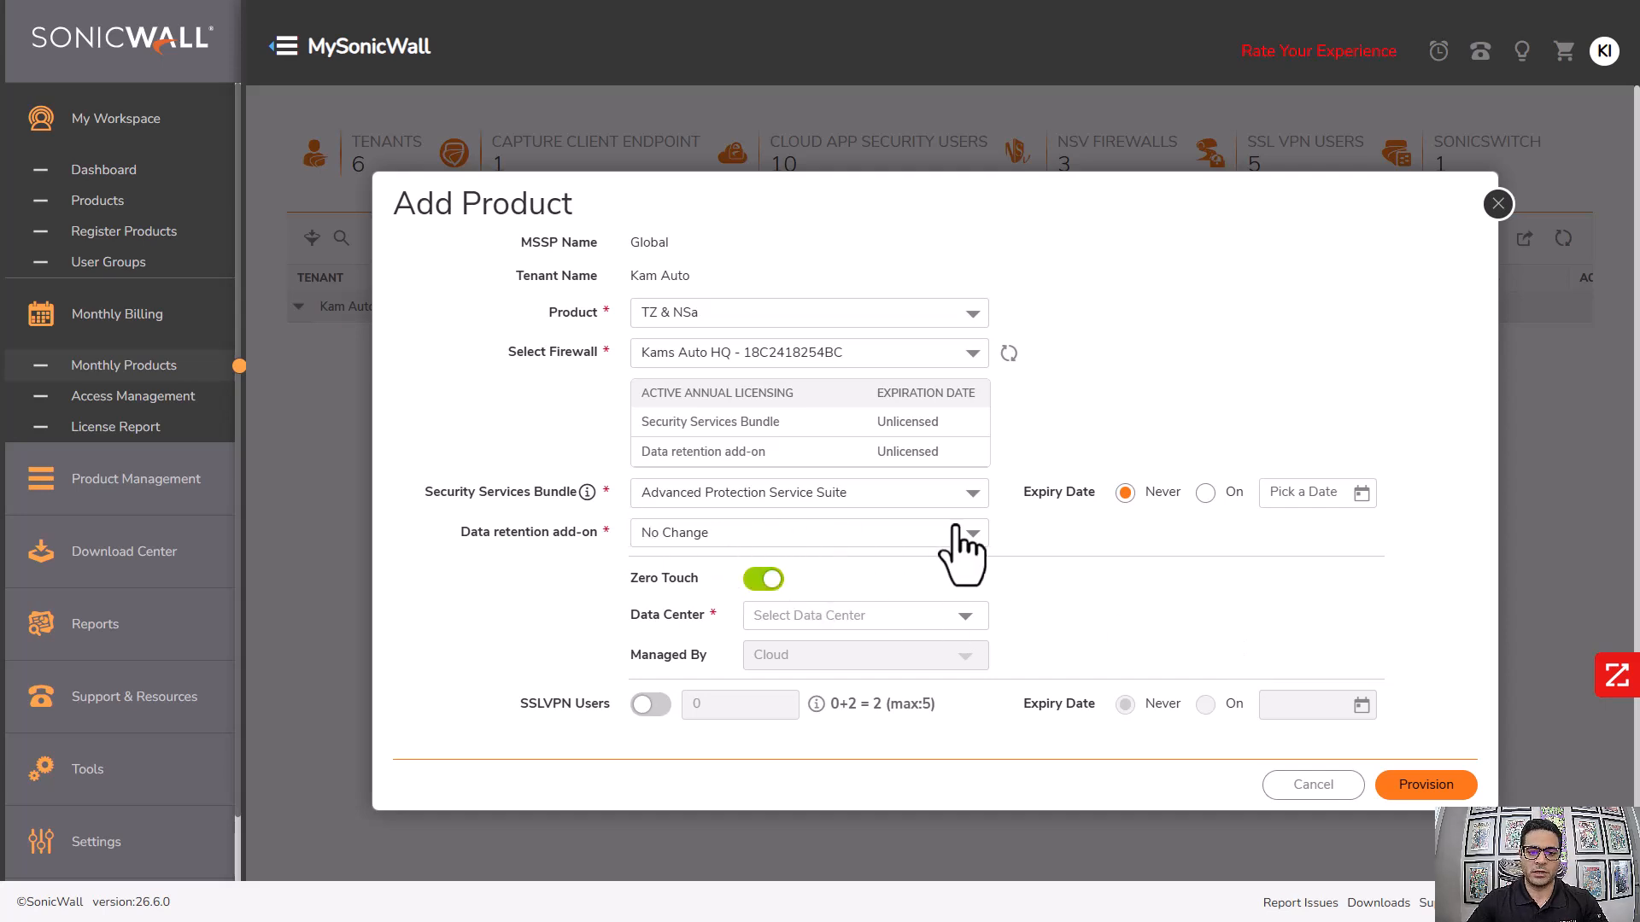
pyautogui.click(790, 617)
pyautogui.scroll(-1, 914, 610)
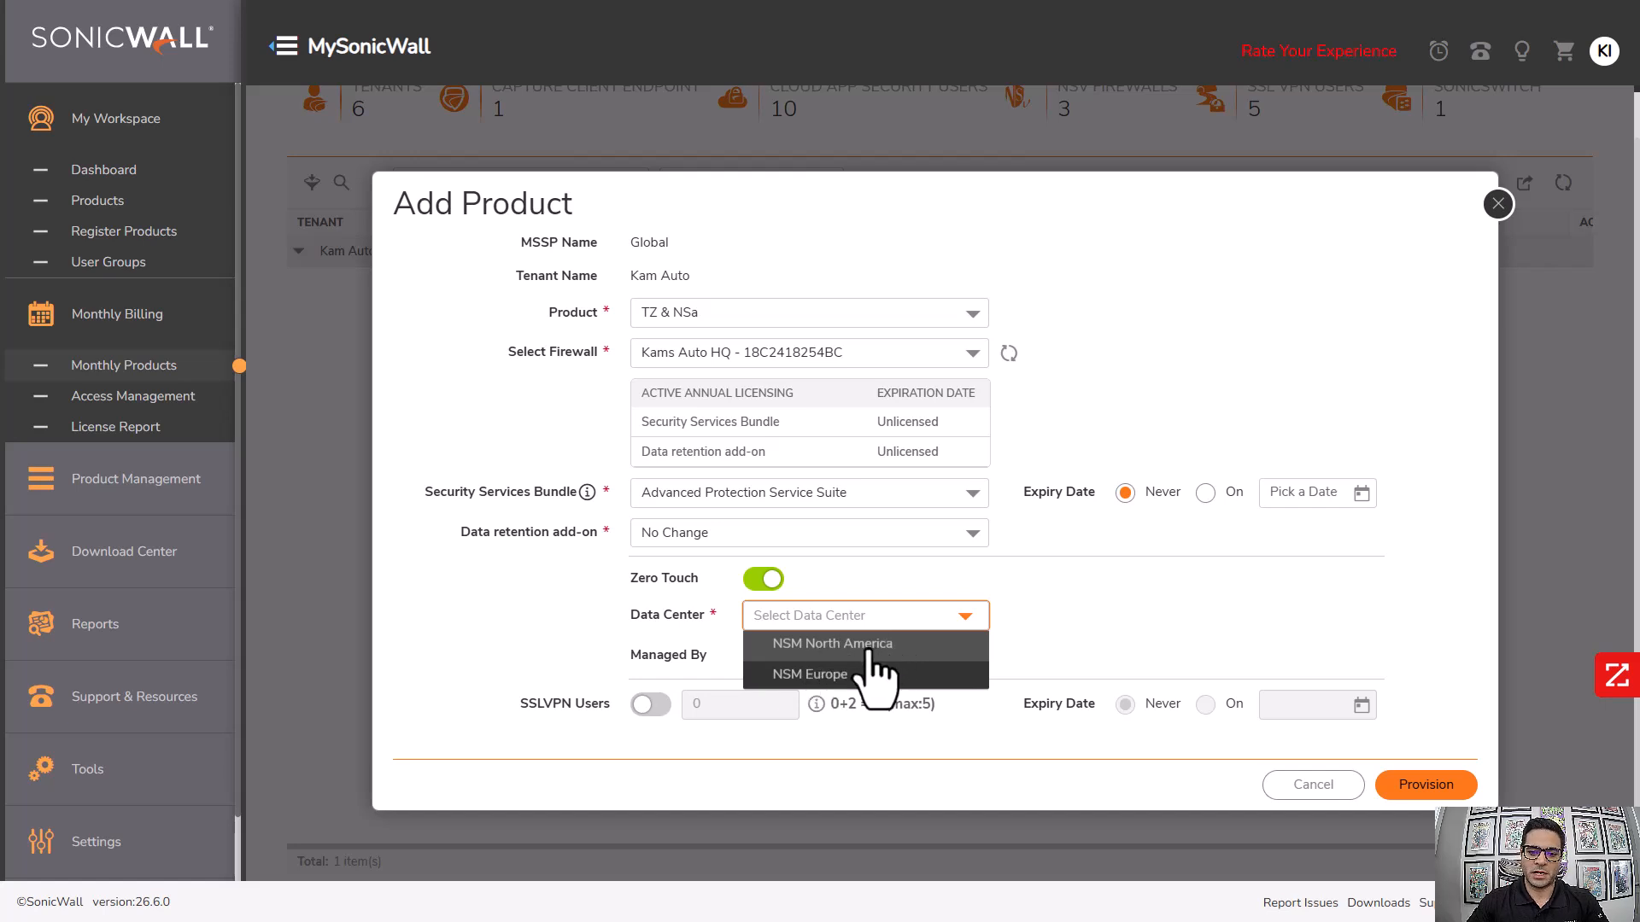
pyautogui.click(869, 651)
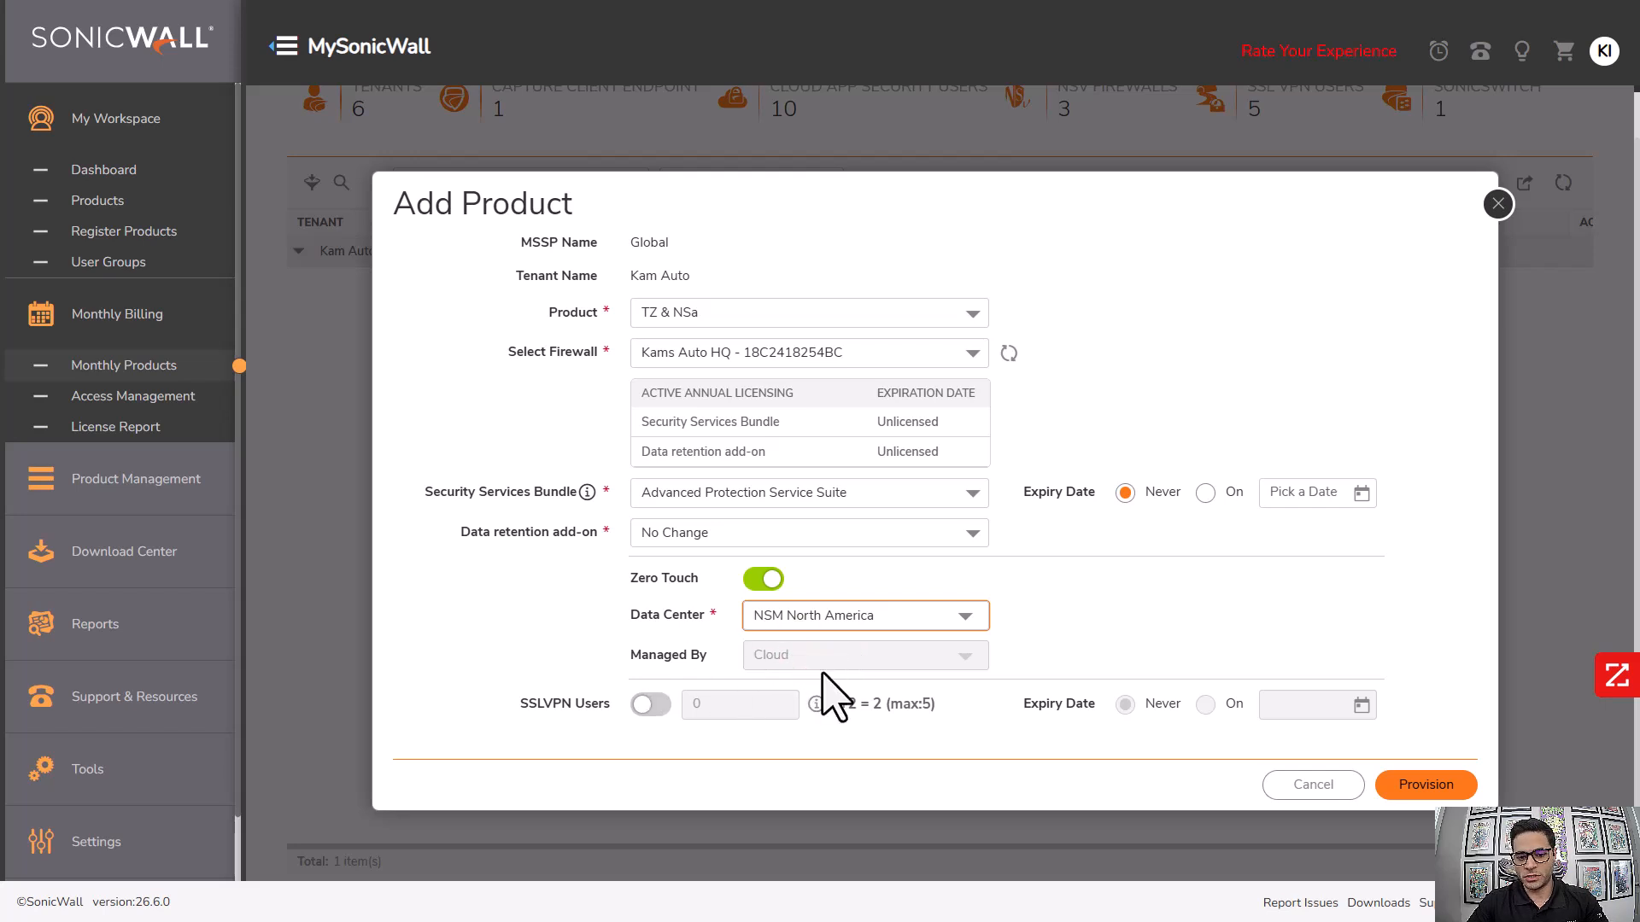
# Turn on SSLVPN Users licensing and clear the user count field.
pyautogui.click(648, 705)
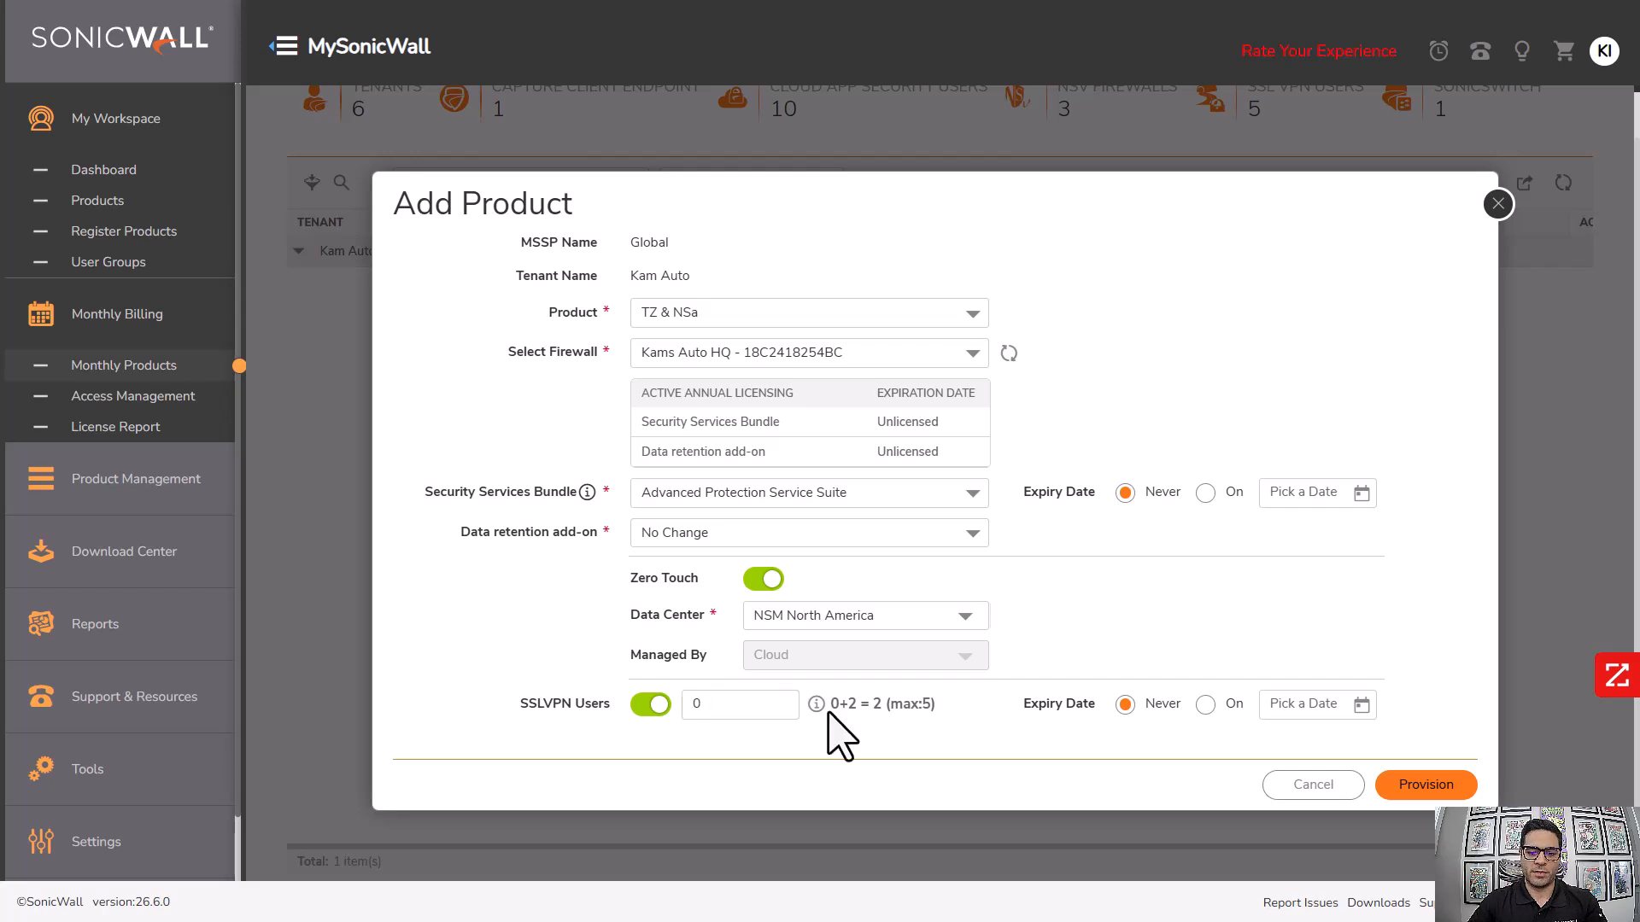
pyautogui.click(752, 707)
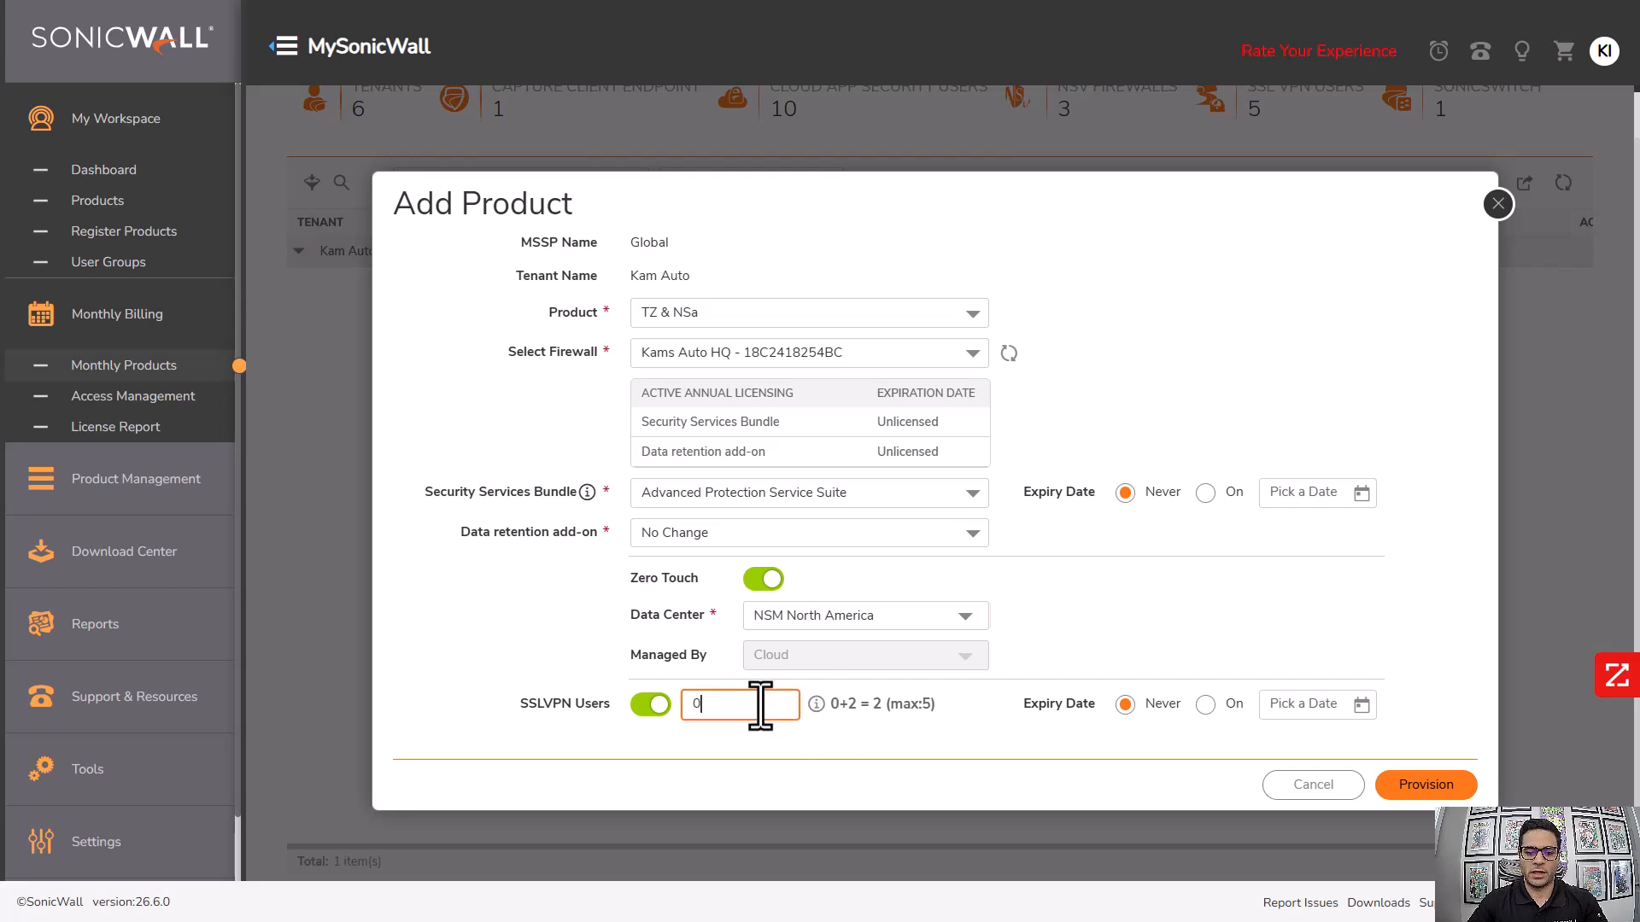
pyautogui.press('BackSpace')
pyautogui.write('23')
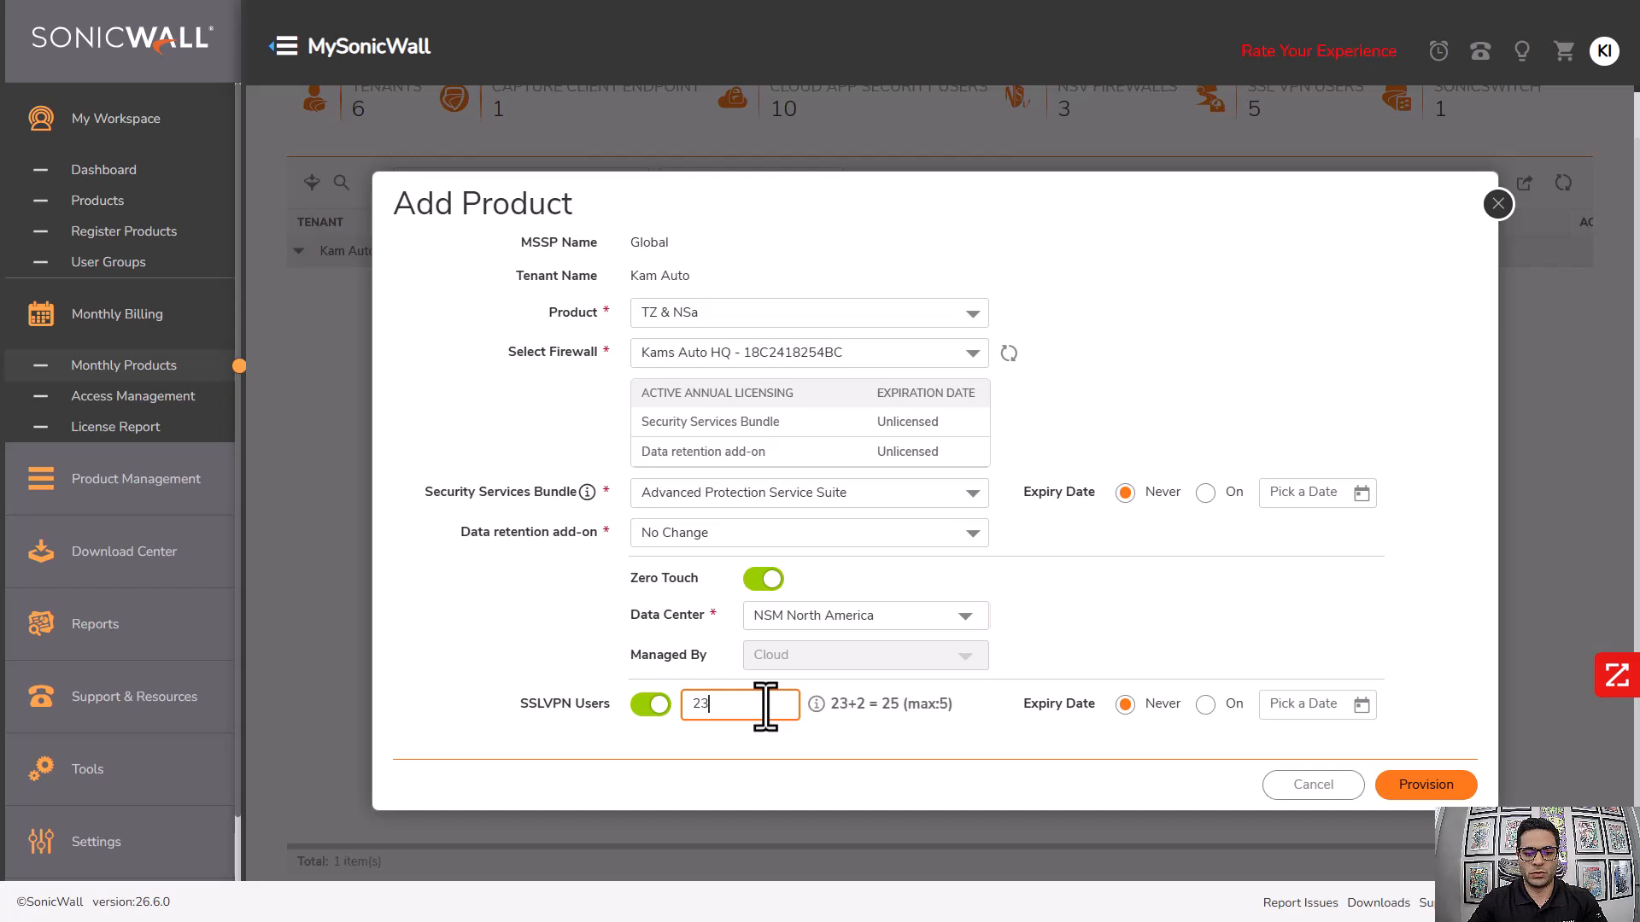
pyautogui.press('BackSpace')
pyautogui.press('BackSpace')
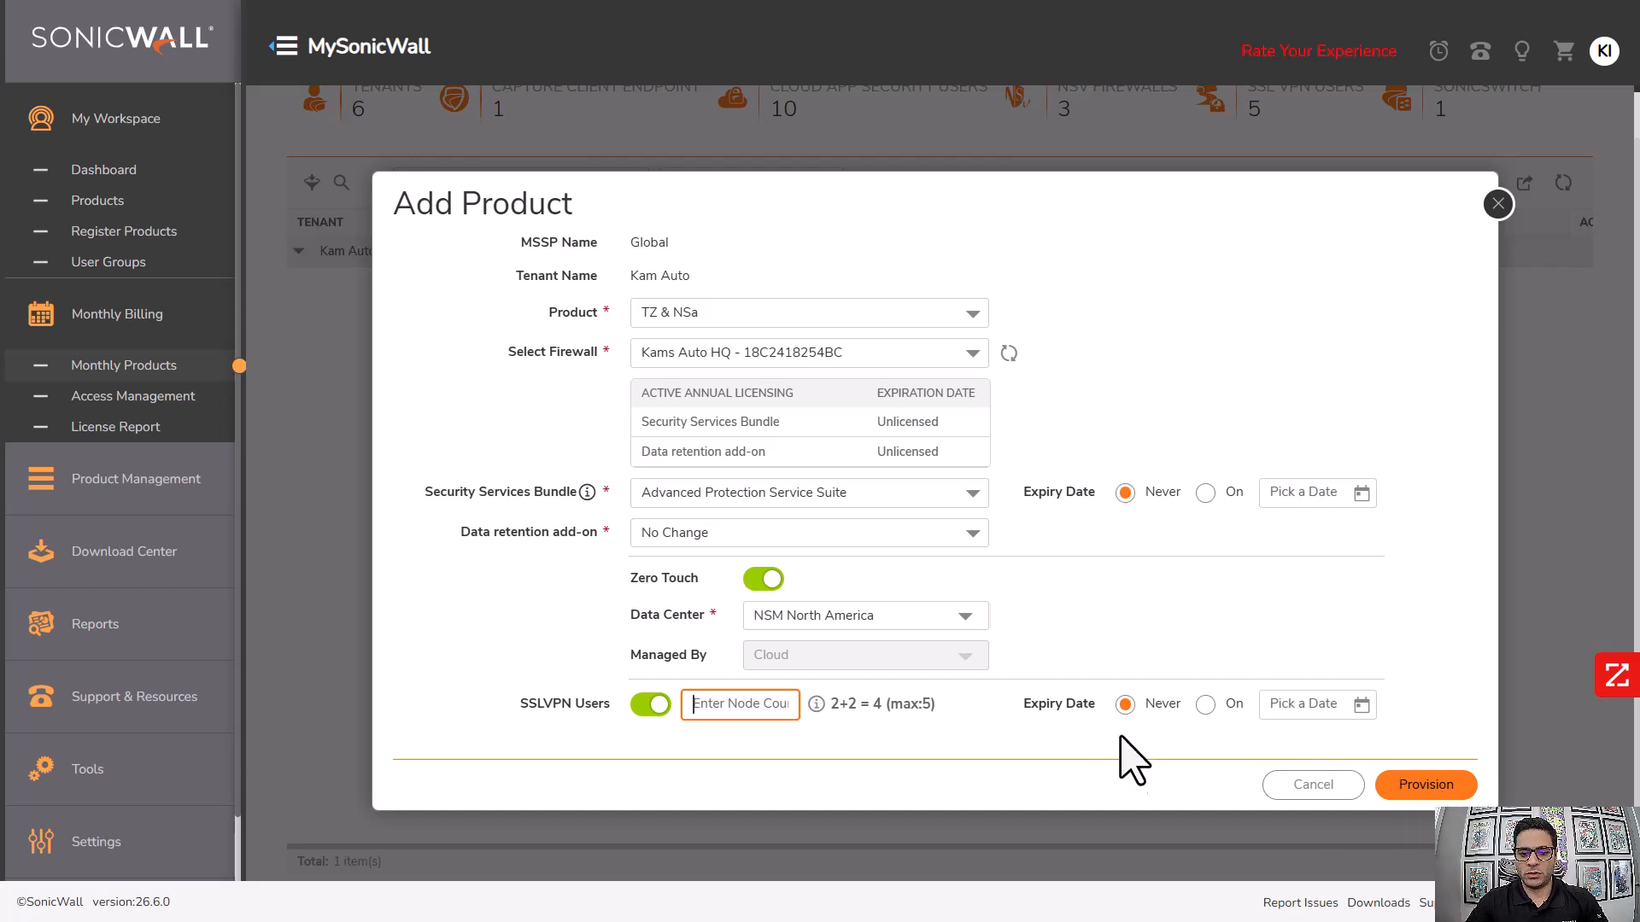
# Provision with 1 SSLVPN user and confirm APSS and SSLVPN Users show Active.
pyautogui.write('1')
pyautogui.click(1422, 785)
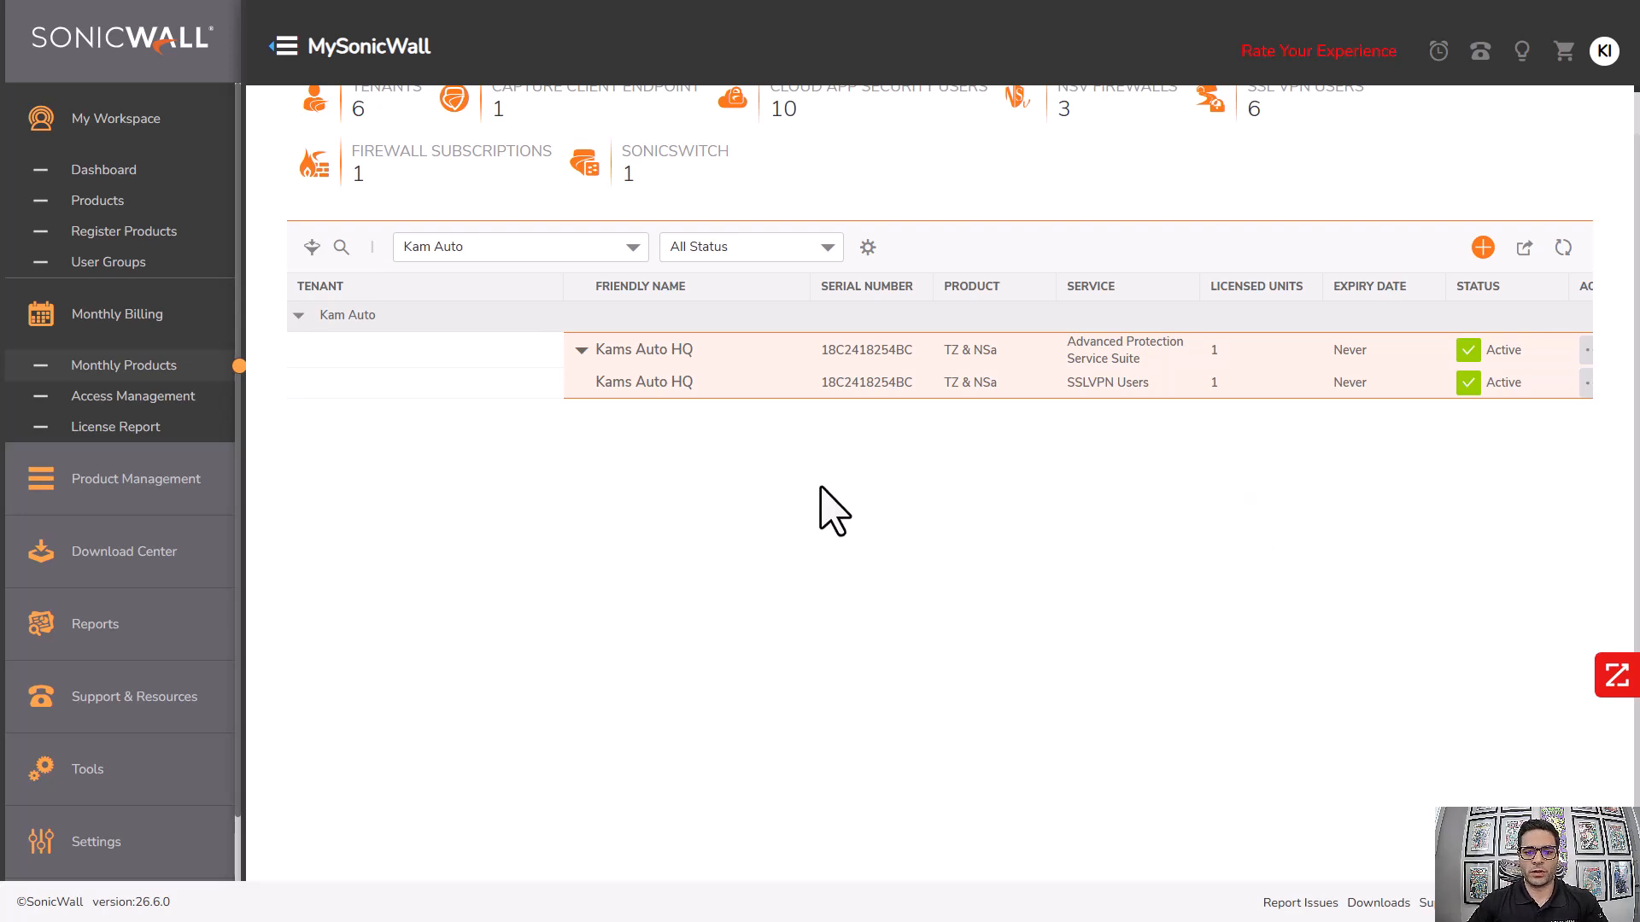
pyautogui.scroll(1, 838, 504)
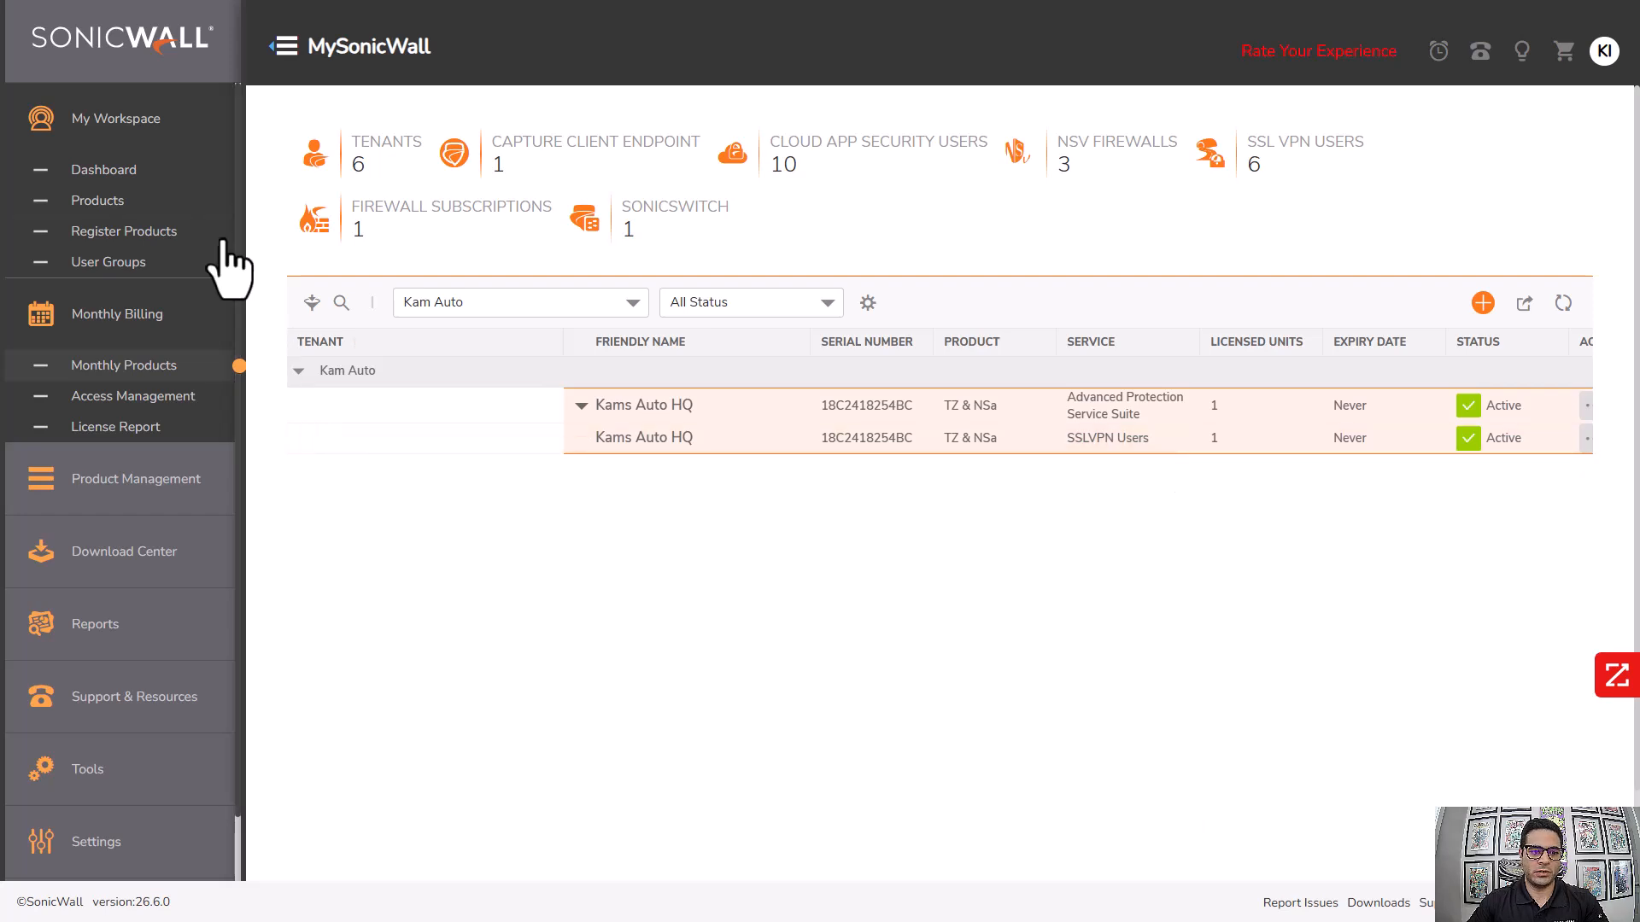
# Open Kams Auto HQ from Products, review its Licenses tab, then return to Product Details.
pyautogui.click(111, 198)
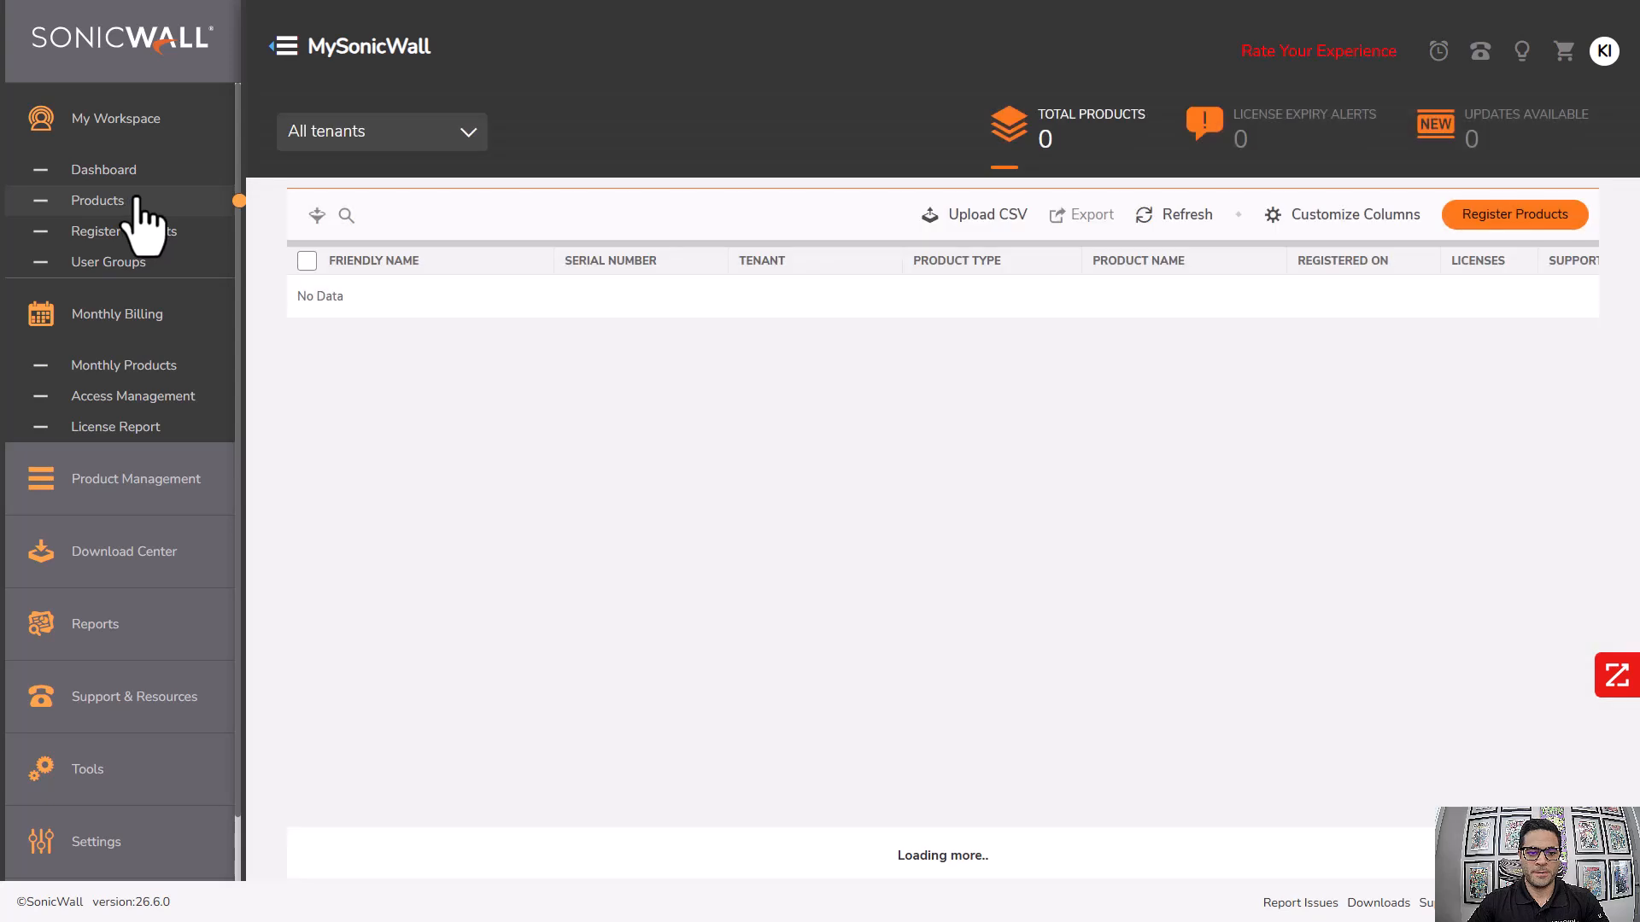
pyautogui.scroll(-1, 629, 768)
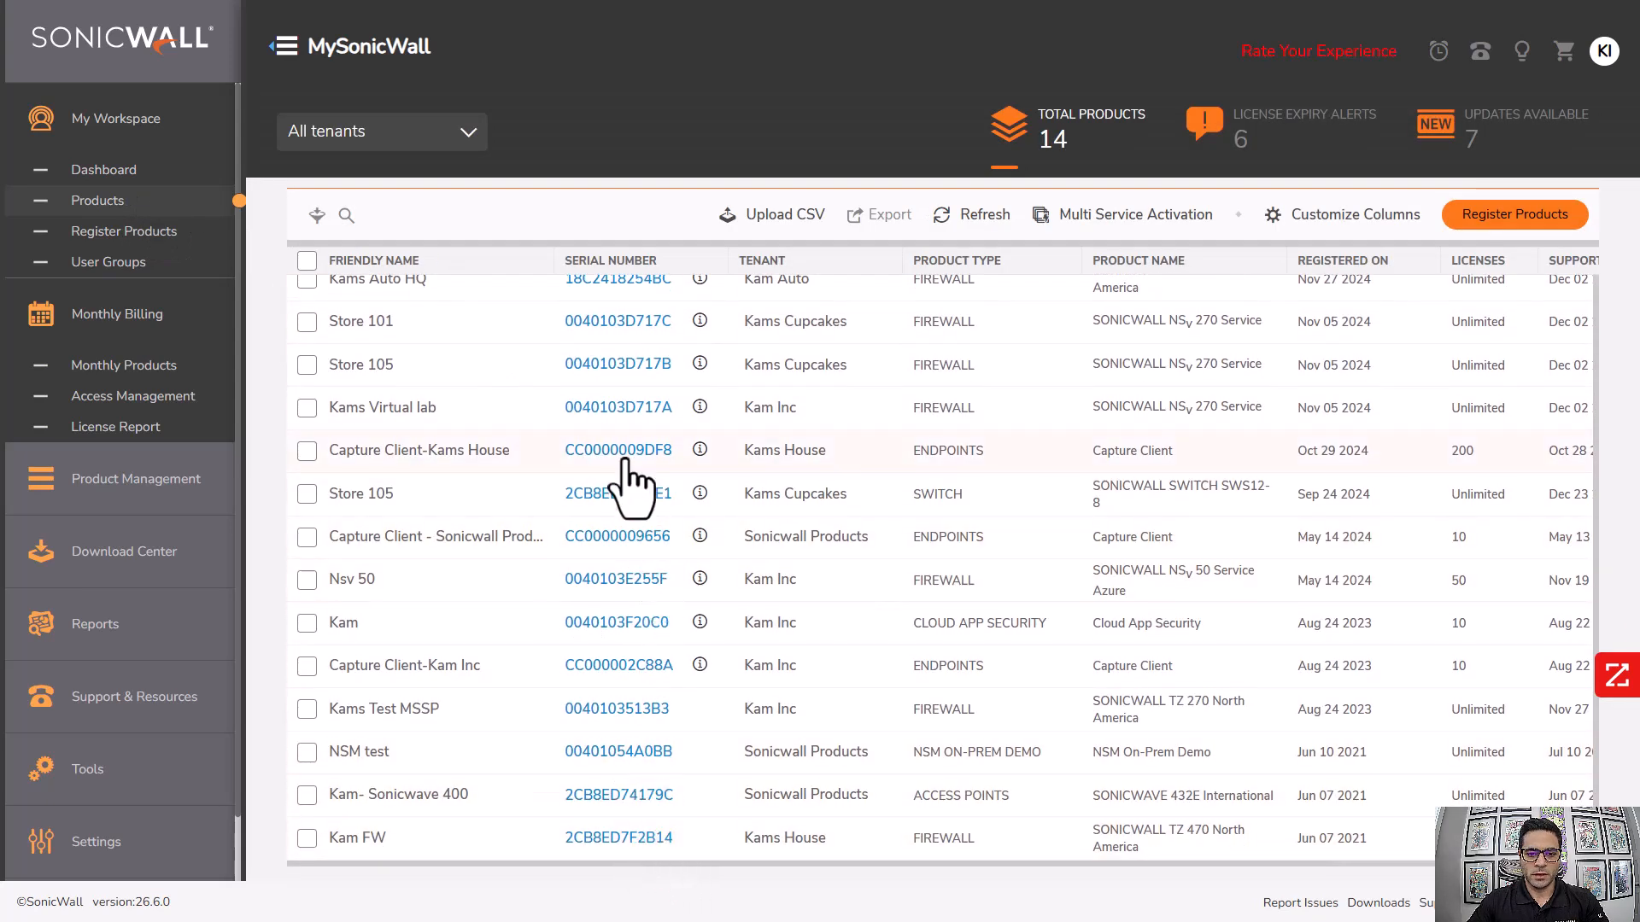
pyautogui.scroll(1, 623, 487)
pyautogui.click(636, 308)
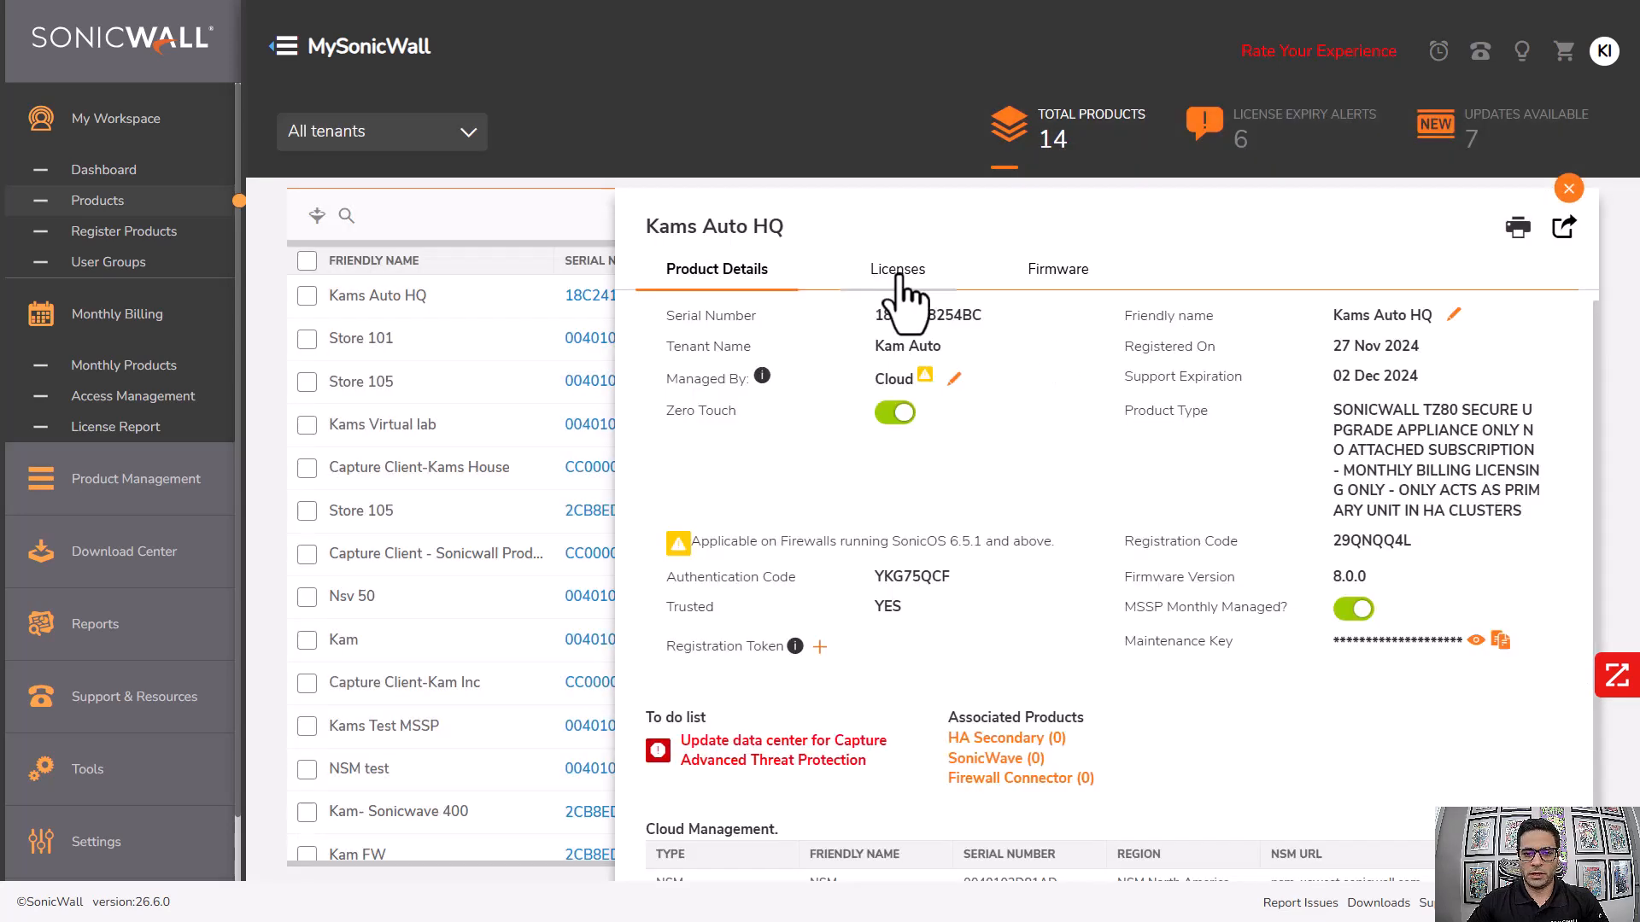
pyautogui.click(899, 271)
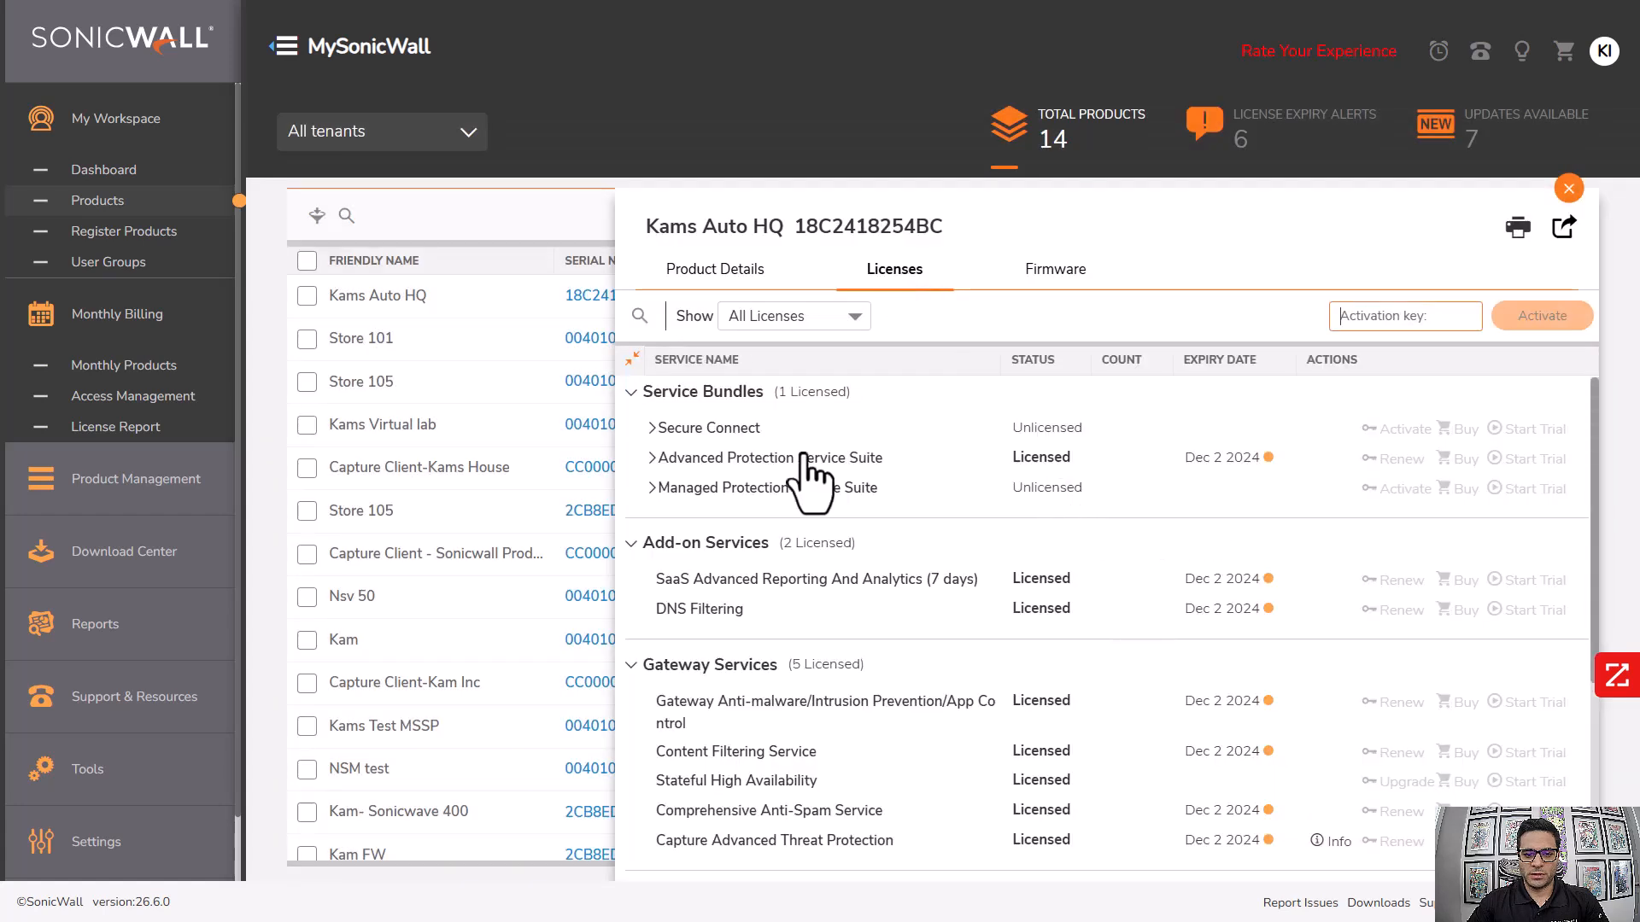
pyautogui.scroll(-1, 805, 458)
pyautogui.scroll(-3, 805, 459)
pyautogui.scroll(4, 845, 443)
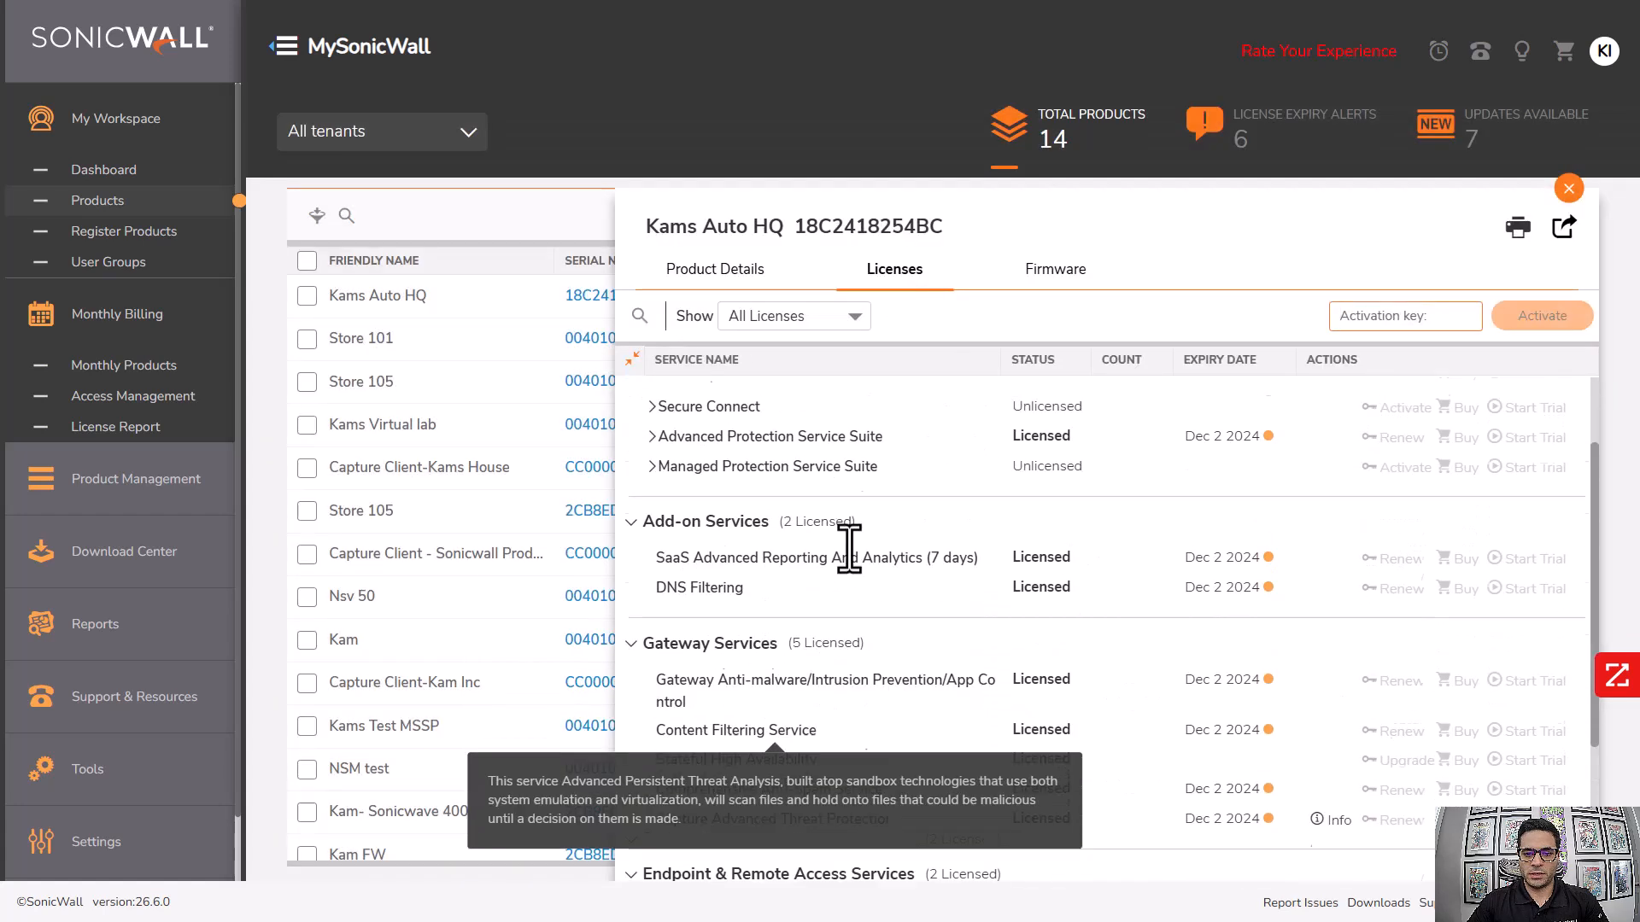
pyautogui.click(751, 280)
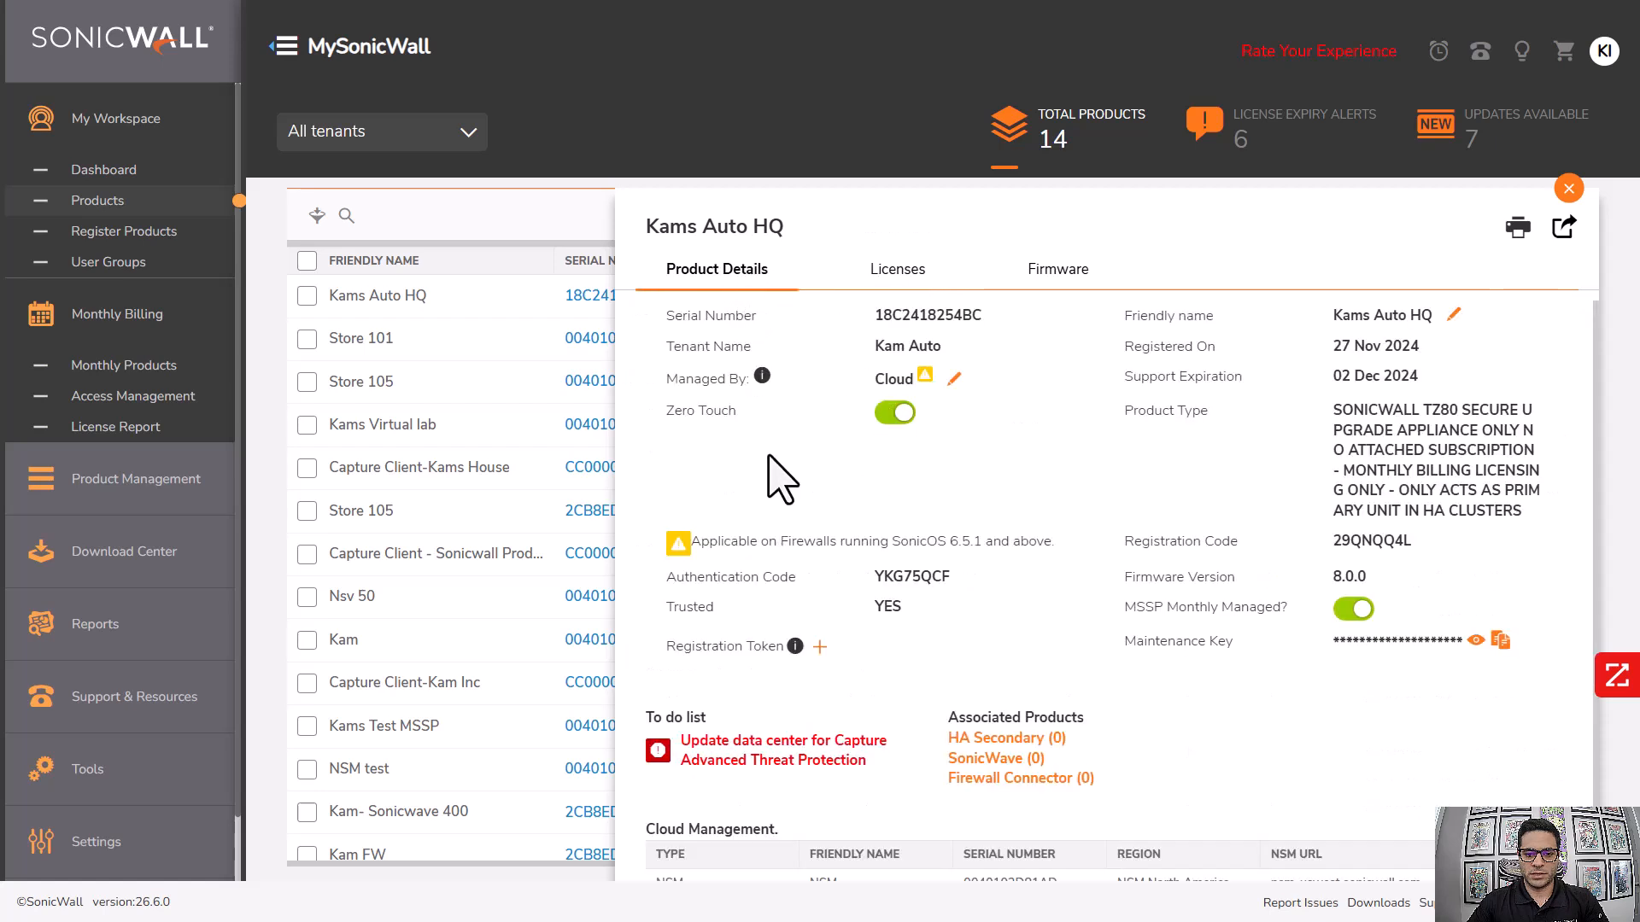